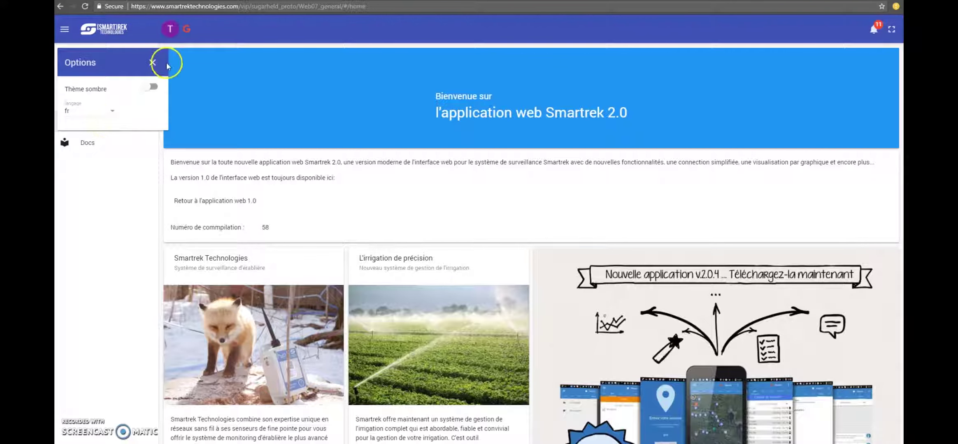
Switch the dark theme on and back off in the display options, and close the options.
{"action": "left_click", "coordinate": [152, 63]}
{"action": "left_click", "coordinate": [102, 123]}
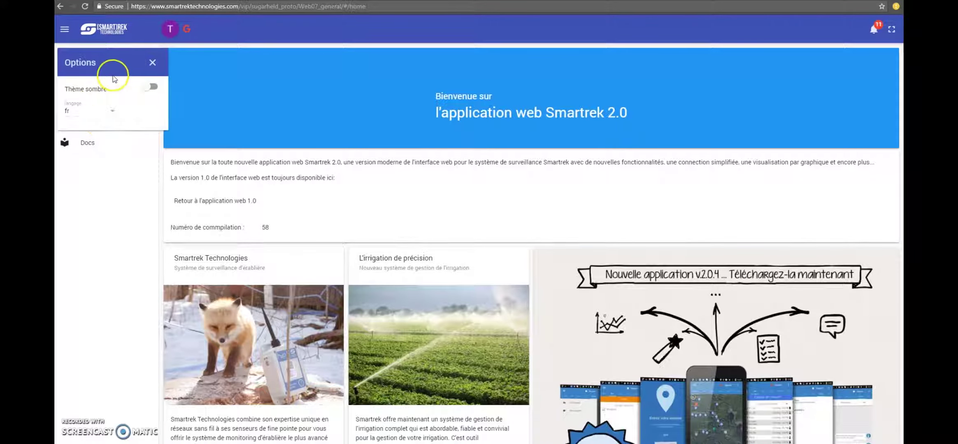
{"action": "left_click", "coordinate": [102, 114]}
{"action": "left_click", "coordinate": [149, 113]}
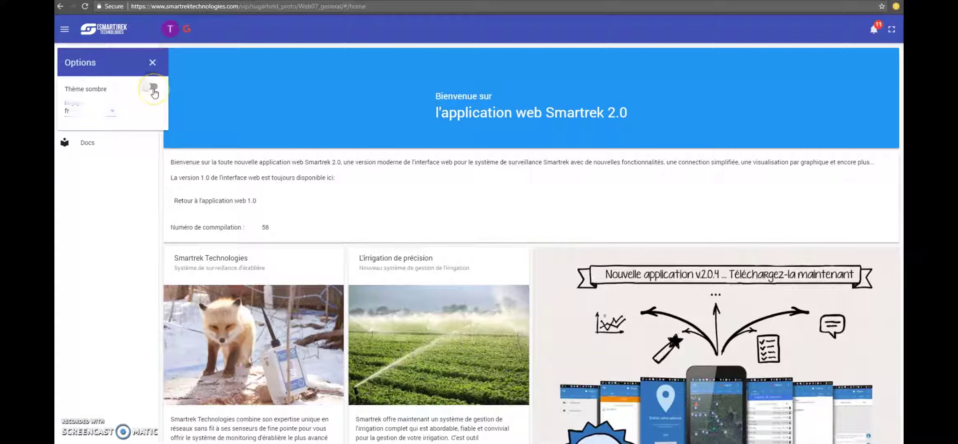
{"action": "left_click", "coordinate": [153, 88]}
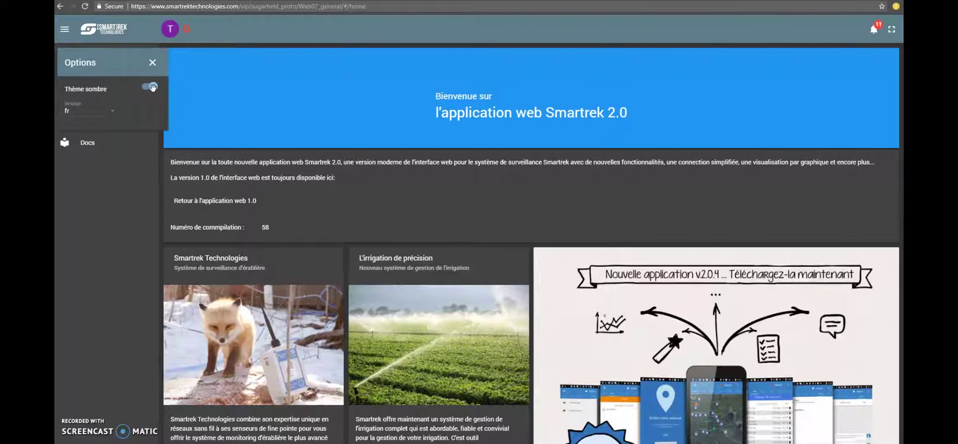
{"action": "left_click", "coordinate": [153, 87]}
{"action": "left_click", "coordinate": [153, 62]}
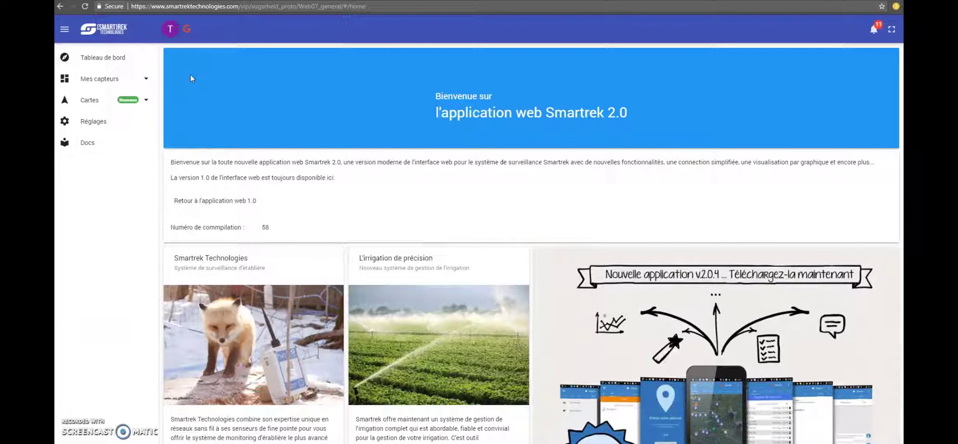
Check which account and storage server the web application is connected to.
{"action": "left_click", "coordinate": [169, 34]}
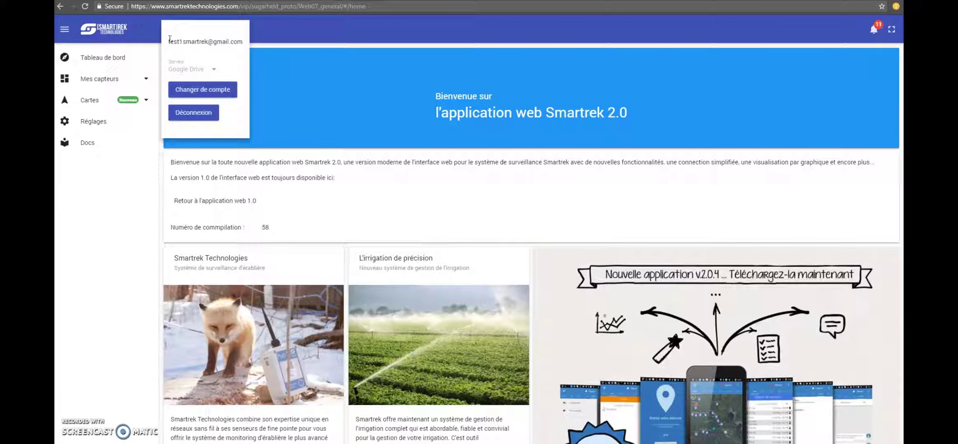
{"action": "left_click_drag", "start_coordinate": [167, 41], "coordinate": [246, 52]}
{"action": "left_click", "coordinate": [246, 51]}
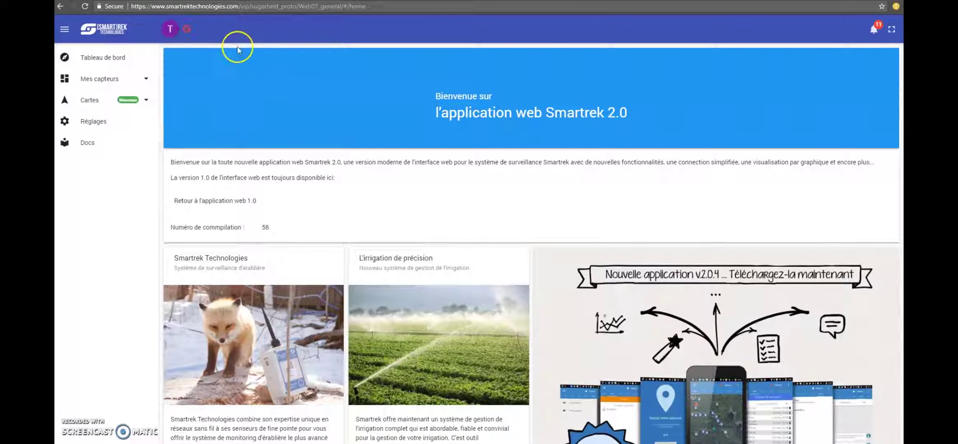
{"action": "left_click", "coordinate": [172, 35]}
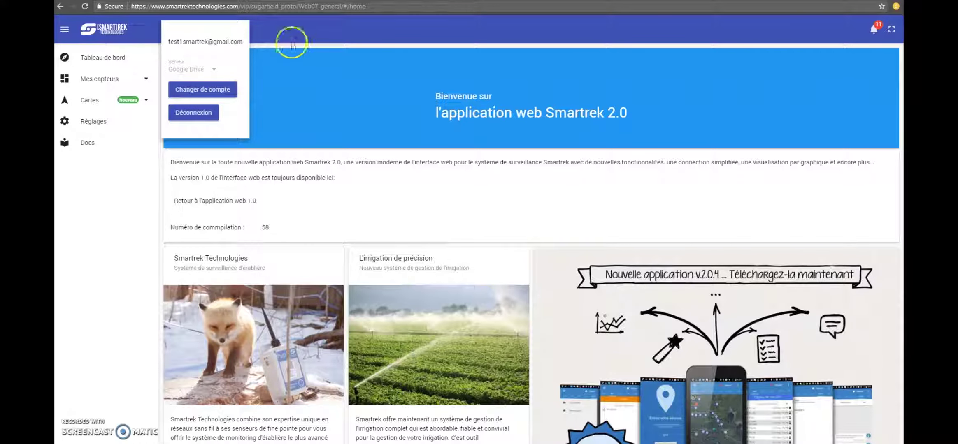
{"action": "left_click", "coordinate": [305, 29]}
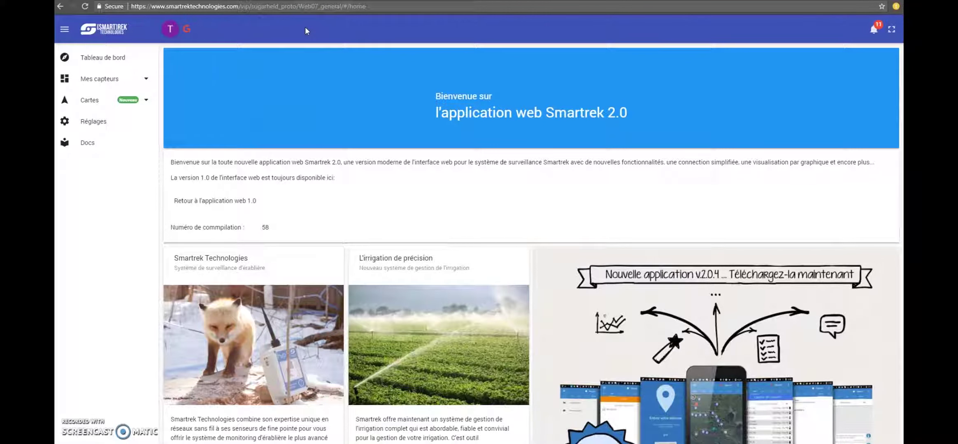
Open the sensor list by type and look over the sensor tables.
{"action": "left_click", "coordinate": [130, 84]}
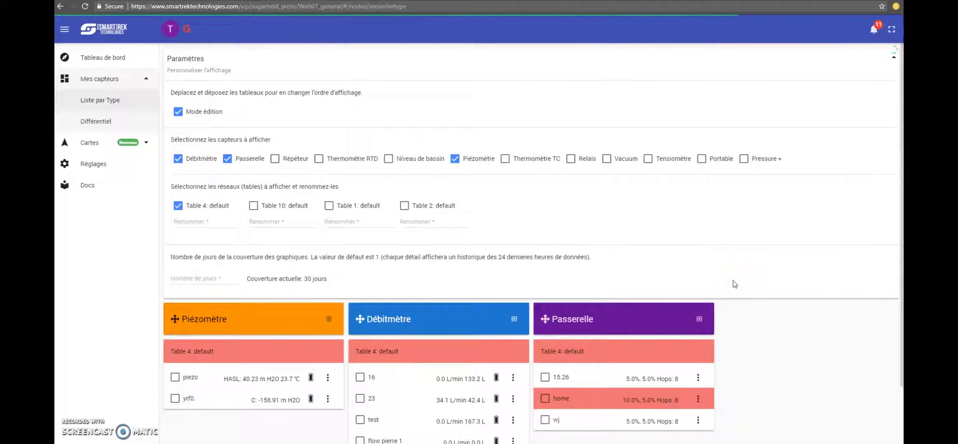
{"action": "scroll", "coordinate": [735, 284], "scroll_direction": "down", "scroll_amount": 2}
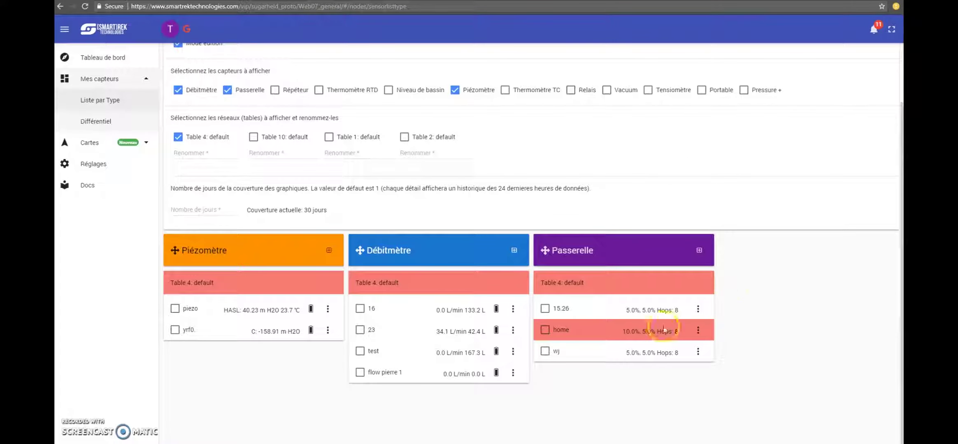
{"action": "scroll", "coordinate": [602, 372], "scroll_direction": "up", "scroll_amount": 2}
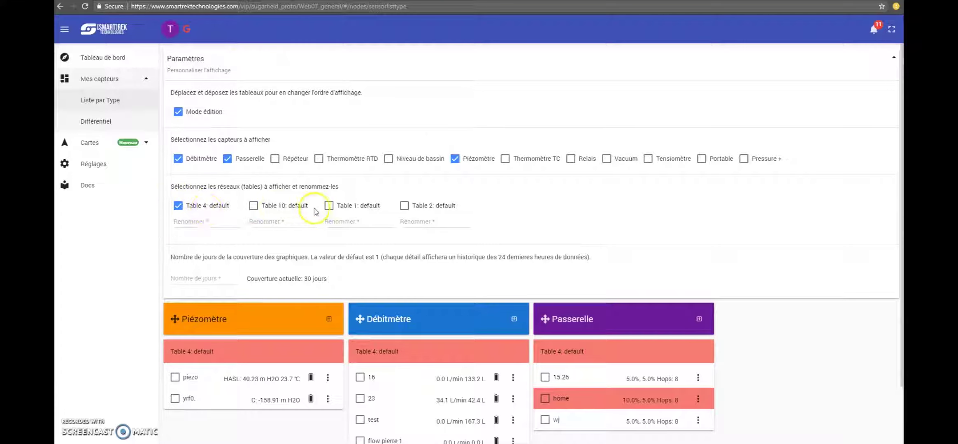
Add the networks Table 10, Table 1 and Table 2 to the displayed sensor tables.
{"action": "left_click", "coordinate": [253, 205]}
{"action": "left_click", "coordinate": [373, 210]}
{"action": "left_click", "coordinate": [405, 205]}
{"action": "scroll", "coordinate": [551, 248], "scroll_direction": "down", "scroll_amount": 3}
{"action": "scroll", "coordinate": [551, 247], "scroll_direction": "down", "scroll_amount": 3}
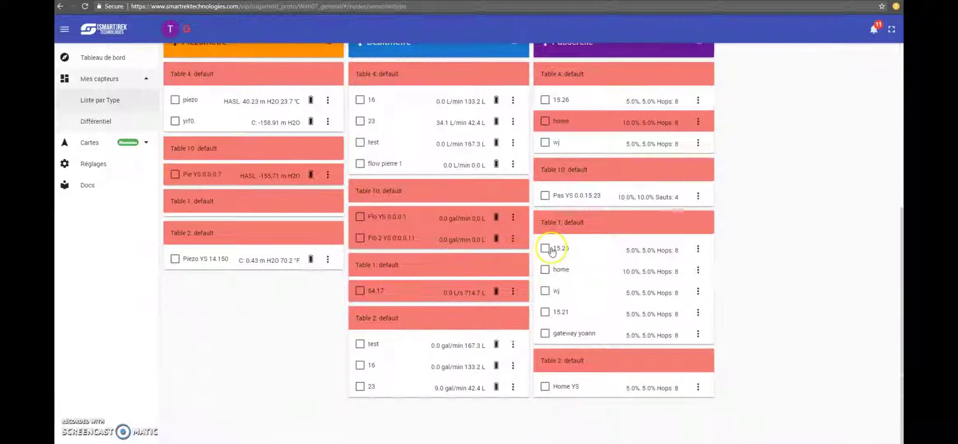
Hide the networks Table 1 and Table 2 from the sensor tables.
{"action": "scroll", "coordinate": [547, 247], "scroll_direction": "up", "scroll_amount": 6}
{"action": "left_click", "coordinate": [329, 194]}
{"action": "scroll", "coordinate": [426, 202], "scroll_direction": "down", "scroll_amount": 2}
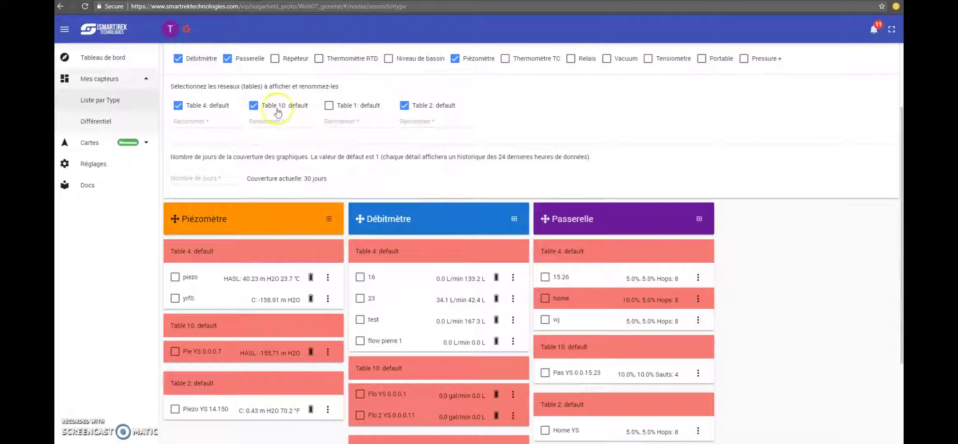
{"action": "left_click", "coordinate": [405, 106]}
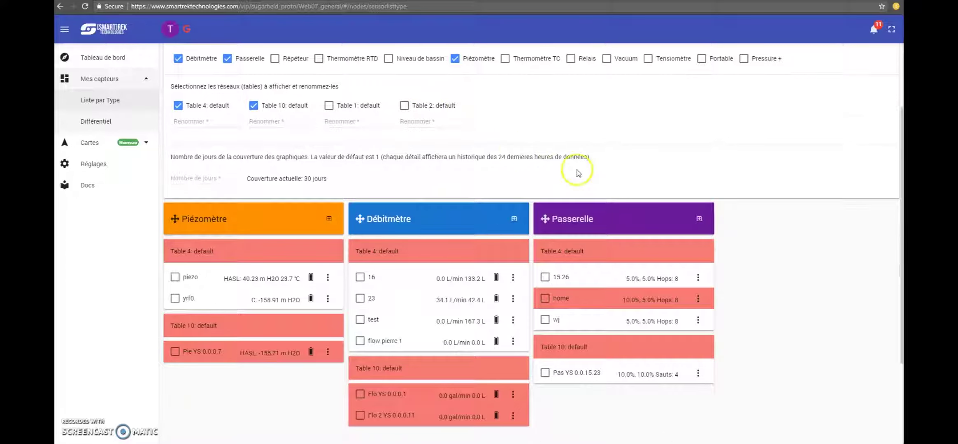
{"action": "scroll", "coordinate": [578, 173], "scroll_direction": "up", "scroll_amount": 2}
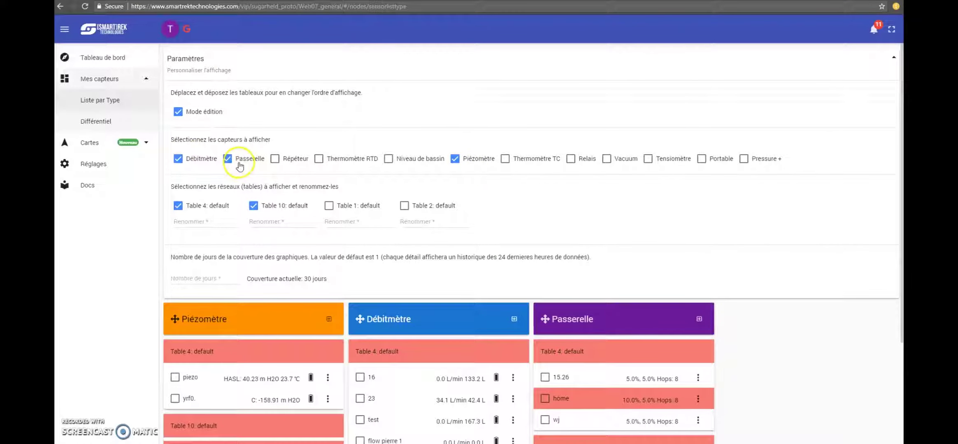
Show the sensor types Répéteur, Thermomètre RTD, Niveau de bassin and Thermomètre TC in the list.
{"action": "left_click", "coordinate": [275, 160]}
{"action": "left_click", "coordinate": [318, 159]}
{"action": "left_click", "coordinate": [388, 159]}
{"action": "scroll", "coordinate": [519, 181], "scroll_direction": "down", "scroll_amount": 4}
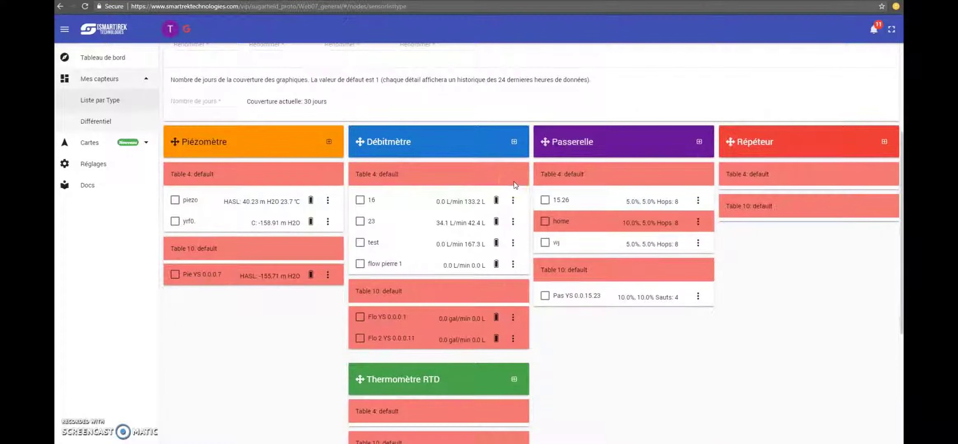
{"action": "scroll", "coordinate": [515, 185], "scroll_direction": "up", "scroll_amount": 4}
{"action": "left_click", "coordinate": [505, 161]}
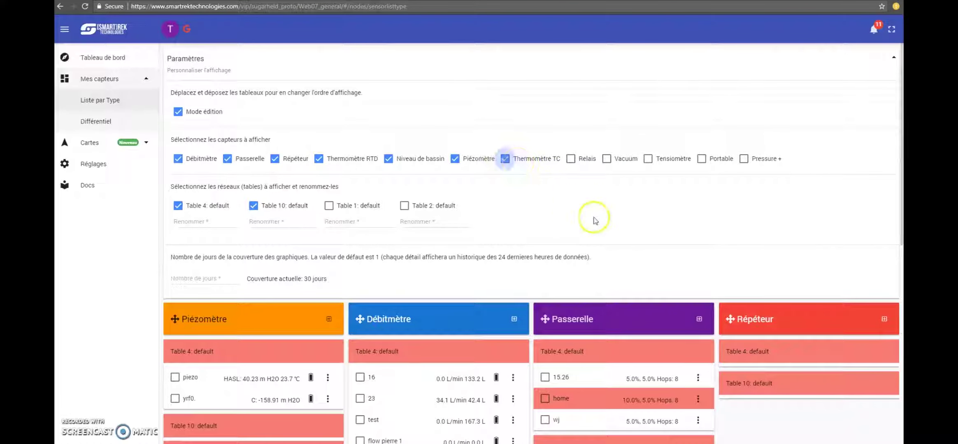
{"action": "scroll", "coordinate": [611, 220], "scroll_direction": "down", "scroll_amount": 4}
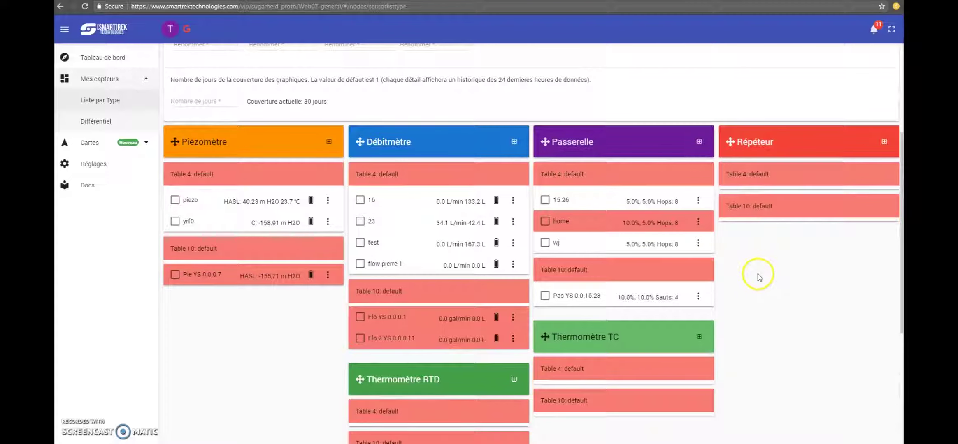
{"action": "scroll", "coordinate": [758, 277], "scroll_direction": "up", "scroll_amount": 2}
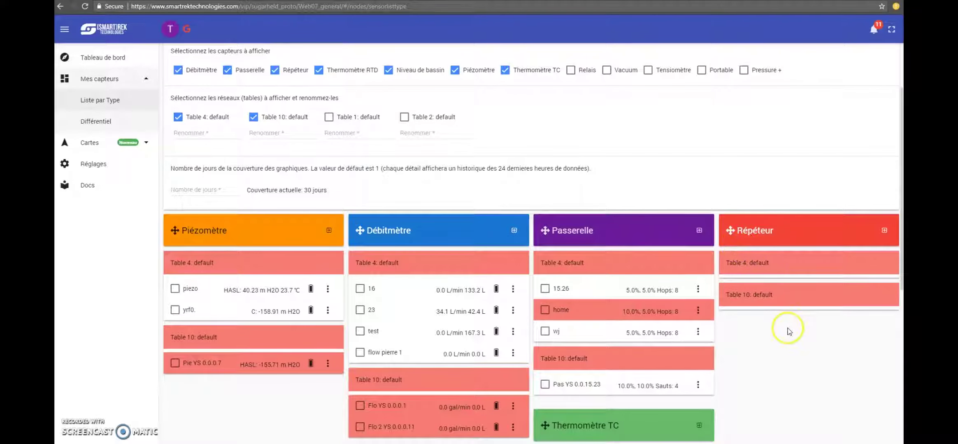
{"action": "scroll", "coordinate": [788, 331], "scroll_direction": "up", "scroll_amount": 2}
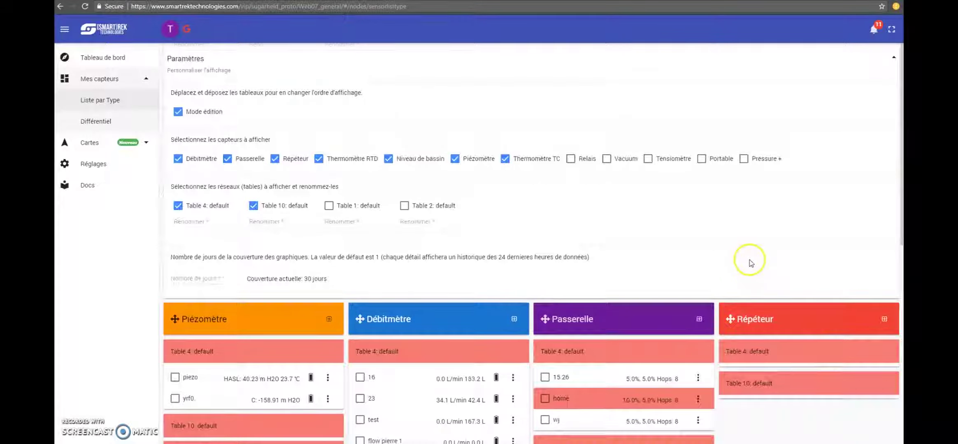
Rearrange the sensor tables: Répéteur above Passerelle, Débitmètre in the fourth column, and Niveau de bassin below Piézomètre.
{"action": "scroll", "coordinate": [749, 263], "scroll_direction": "down", "scroll_amount": 4}
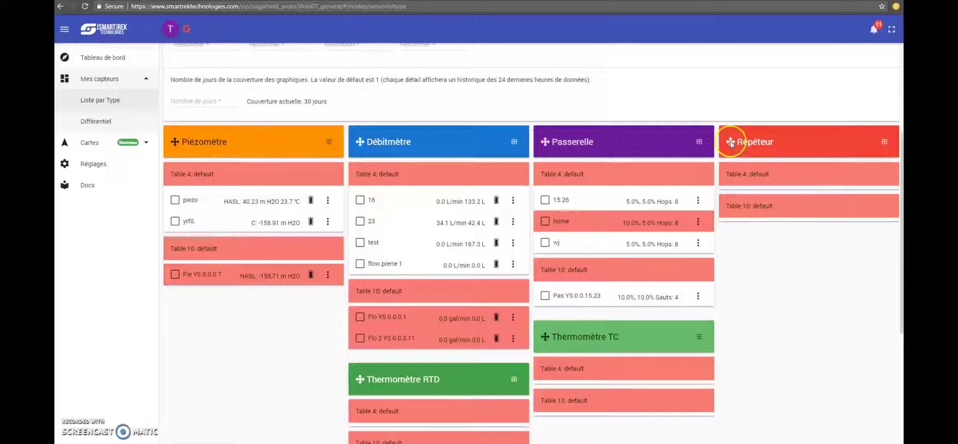
{"action": "left_click_drag", "start_coordinate": [730, 143], "coordinate": [537, 143]}
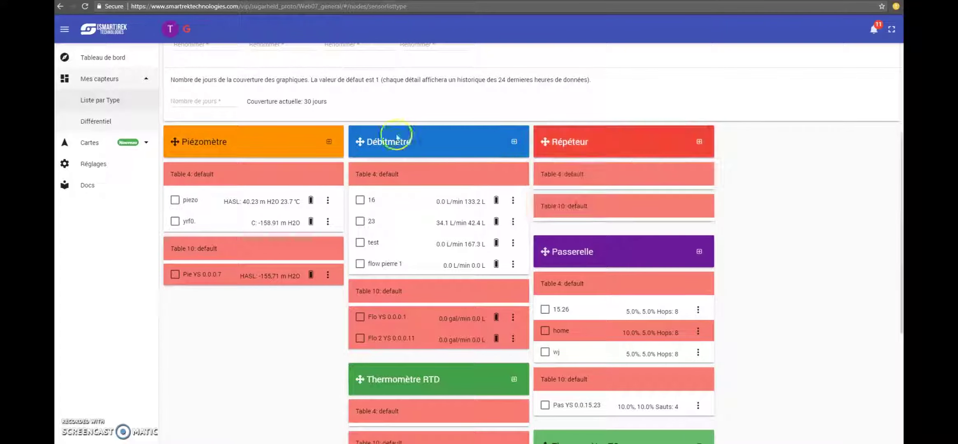
{"action": "left_click_drag", "start_coordinate": [359, 142], "coordinate": [752, 115]}
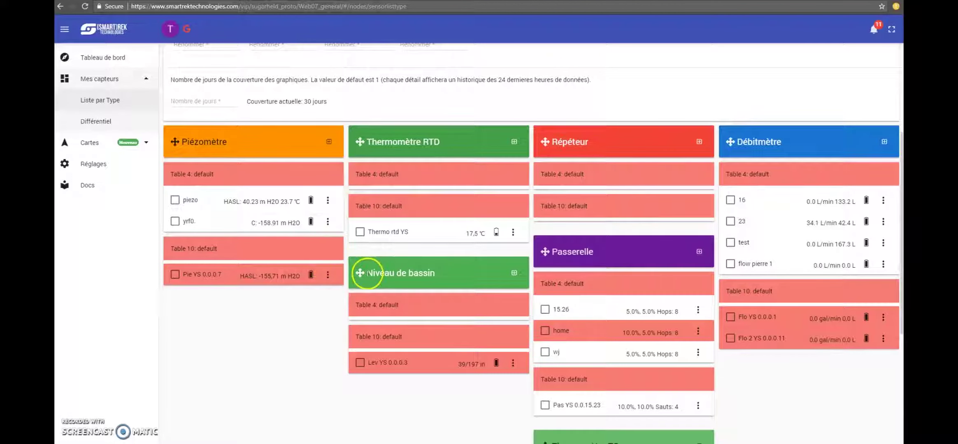
{"action": "left_click_drag", "start_coordinate": [360, 273], "coordinate": [198, 280]}
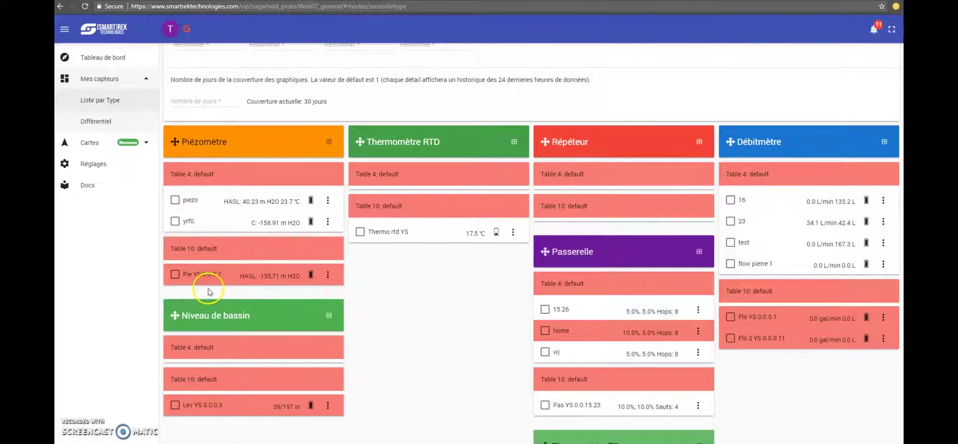
Reorder the Table 4 flowmeters in the Débitmètre table as test, flow pierre 1, 23, 16.
{"action": "left_click_drag", "start_coordinate": [743, 243], "coordinate": [755, 202]}
{"action": "left_click_drag", "start_coordinate": [752, 263], "coordinate": [755, 235]}
{"action": "left_click_drag", "start_coordinate": [741, 268], "coordinate": [748, 242]}
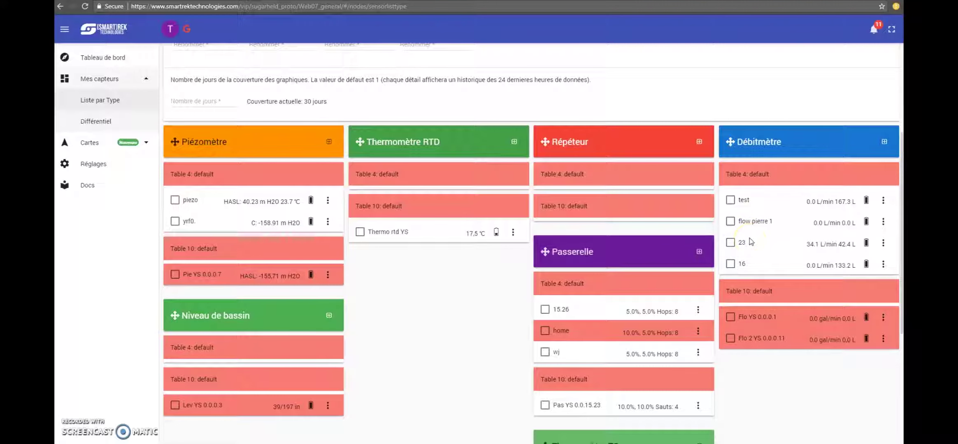
{"action": "left_click", "coordinate": [825, 387]}
Switch the application to another Google account, choosing the fourth account in the list.
{"action": "scroll", "coordinate": [481, 349], "scroll_direction": "up", "scroll_amount": 4}
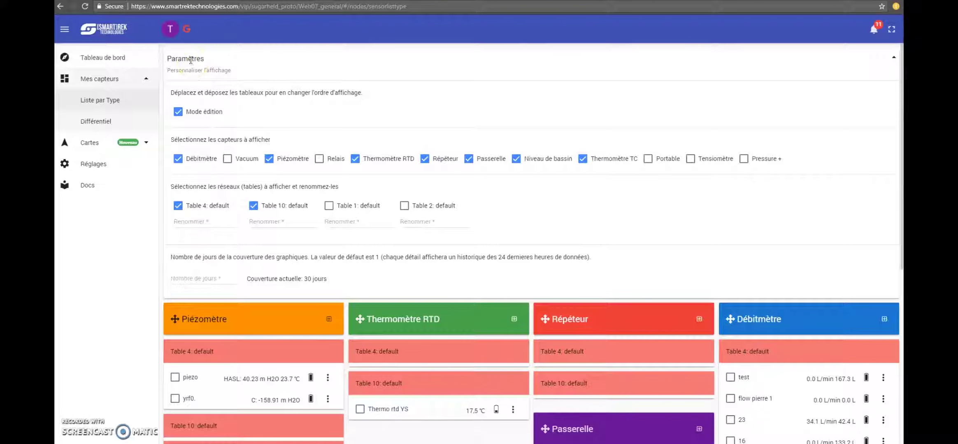
{"action": "left_click", "coordinate": [172, 35]}
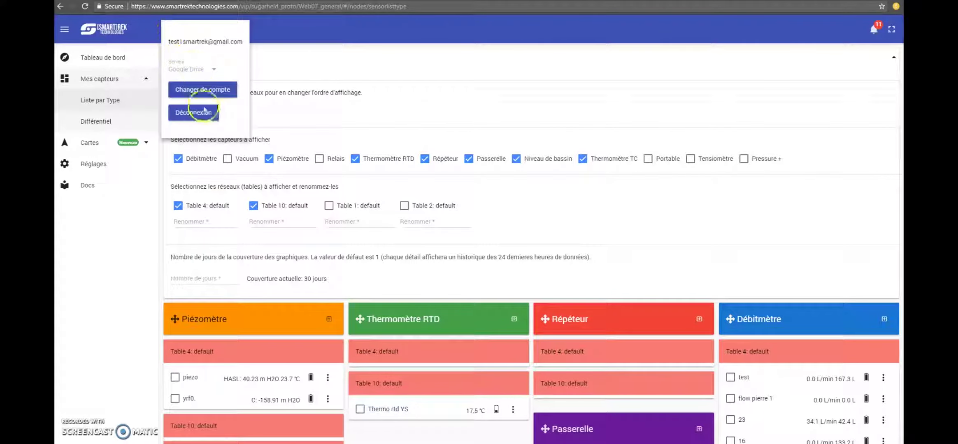
{"action": "left_click", "coordinate": [210, 94]}
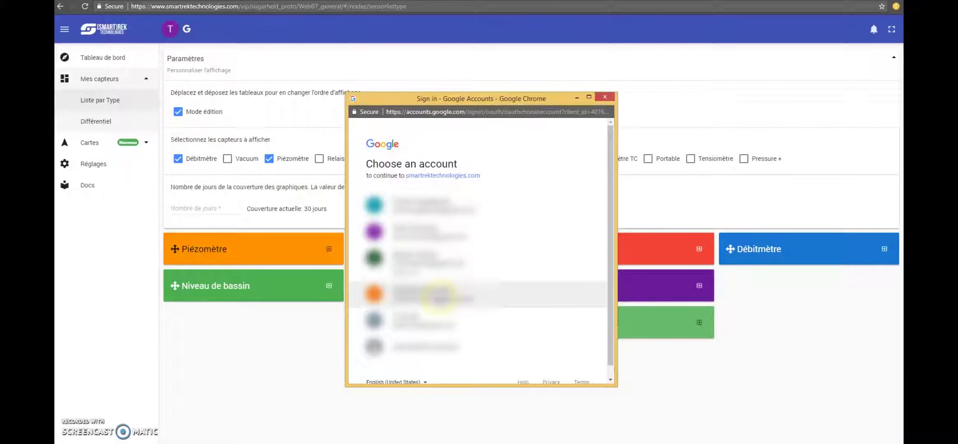
{"action": "left_click", "coordinate": [439, 297]}
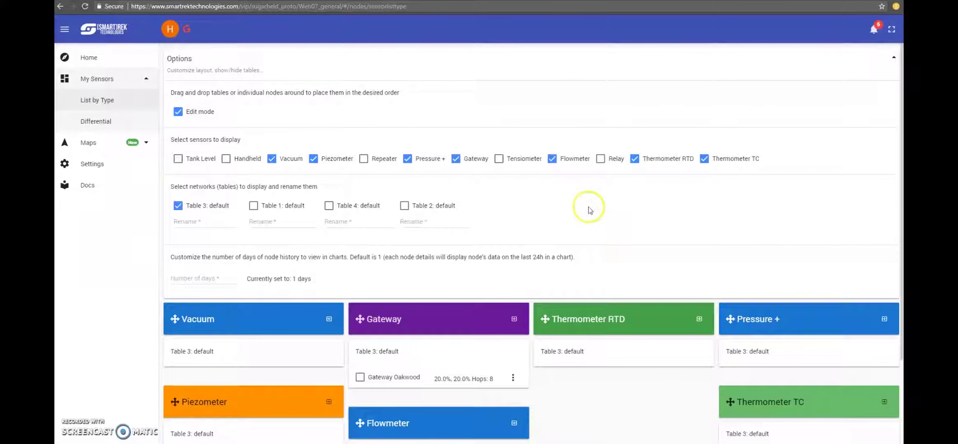
Open the details of the 4FM09 Oakwood flowmeter and zoom its flow chart to the period from about 16:00 to 22:00.
{"action": "scroll", "coordinate": [539, 249], "scroll_direction": "down", "scroll_amount": 3}
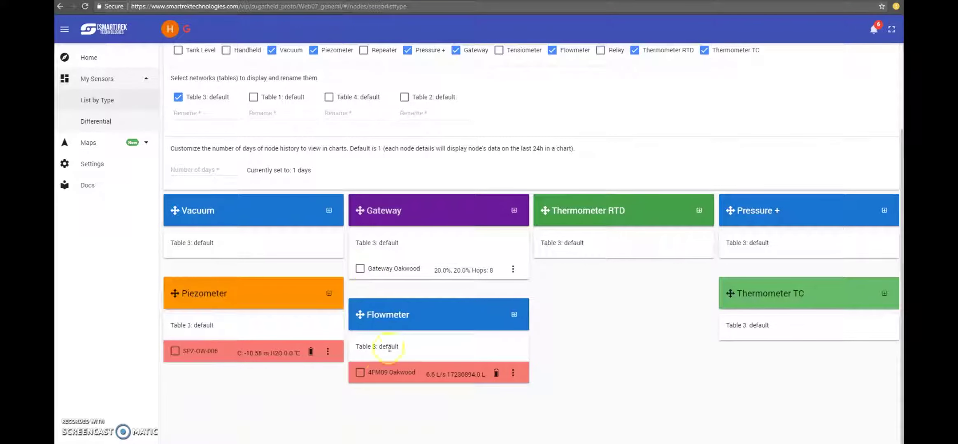
{"action": "left_click", "coordinate": [512, 373]}
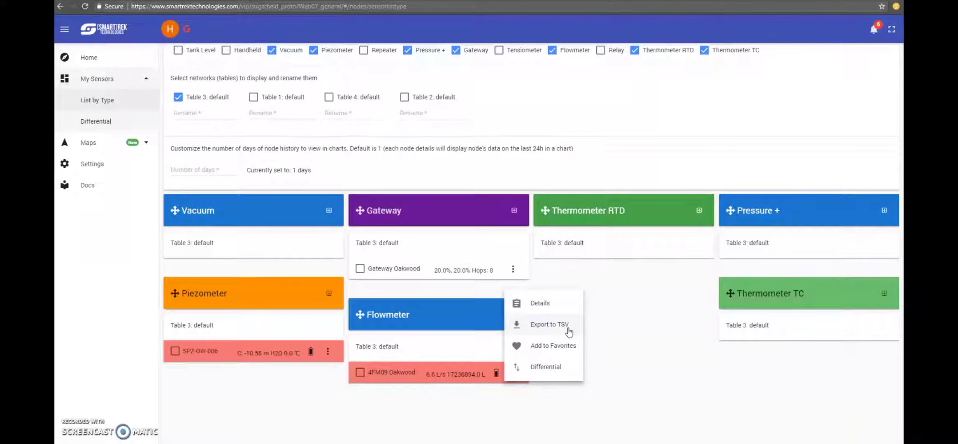
{"action": "left_click", "coordinate": [570, 349]}
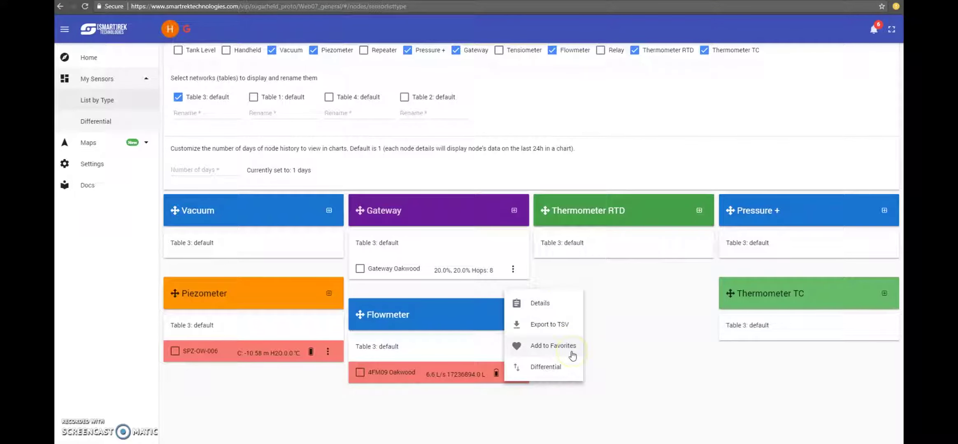
{"action": "left_click", "coordinate": [560, 370]}
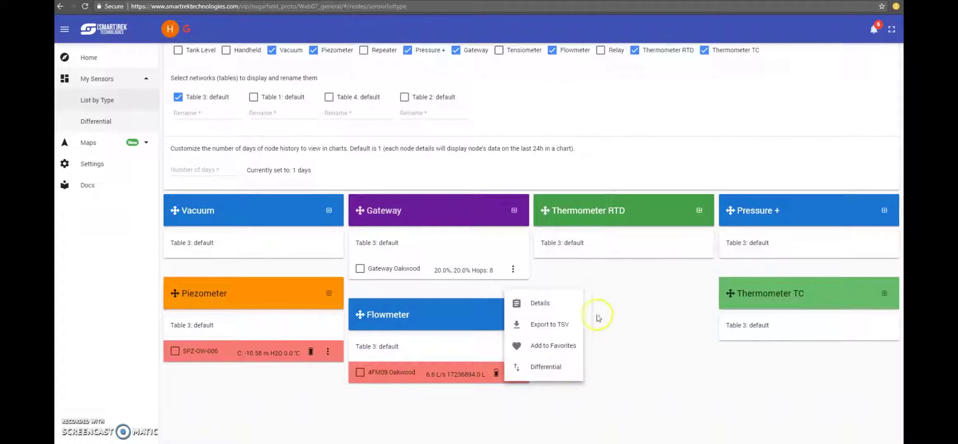
{"action": "left_click", "coordinate": [545, 308]}
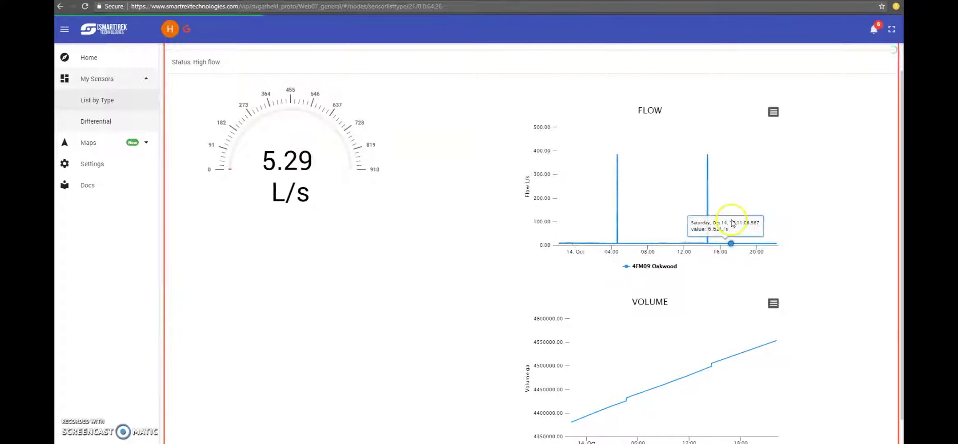
{"action": "left_click_drag", "start_coordinate": [721, 222], "coordinate": [777, 221]}
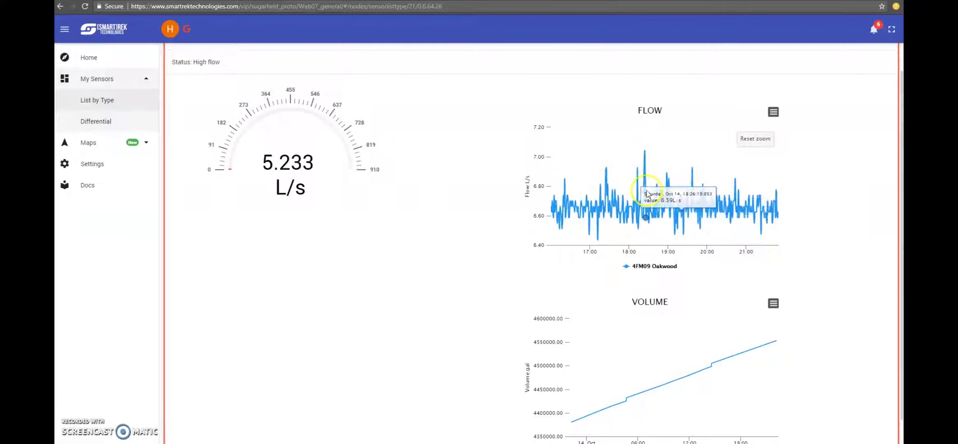
Zoom the flow chart in further and shift it to the period from about 17:57 to 18:20.
{"action": "left_click_drag", "start_coordinate": [590, 161], "coordinate": [712, 183]}
{"action": "left_click_drag", "start_coordinate": [603, 185], "coordinate": [676, 190]}
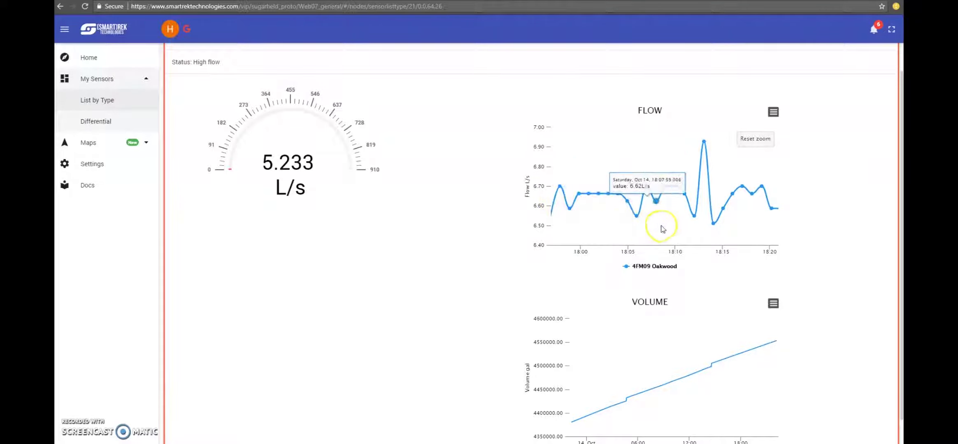
Reset the flow chart's zoom, and zoom and pan it to the period from about 09:00 to 09:40.
{"action": "left_click", "coordinate": [755, 139]}
{"action": "left_click_drag", "start_coordinate": [675, 213], "coordinate": [675, 205]}
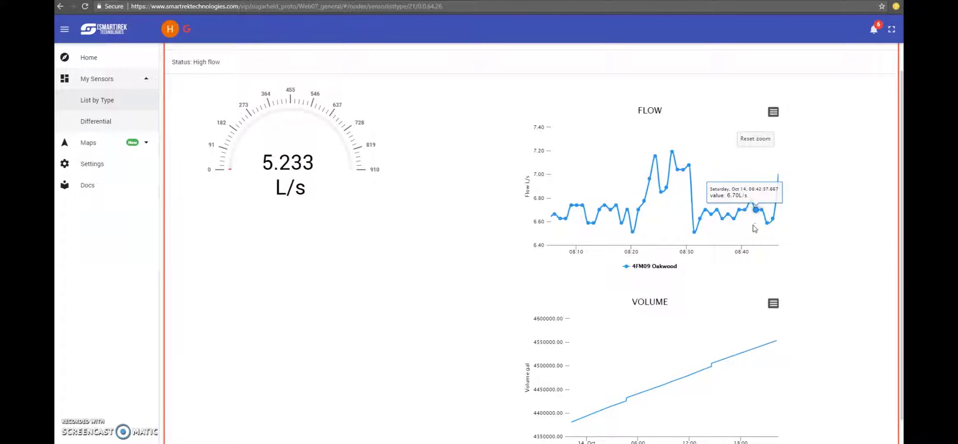
{"action": "left_click_drag", "start_coordinate": [736, 231], "coordinate": [658, 222]}
{"action": "left_click_drag", "start_coordinate": [746, 220], "coordinate": [662, 230]}
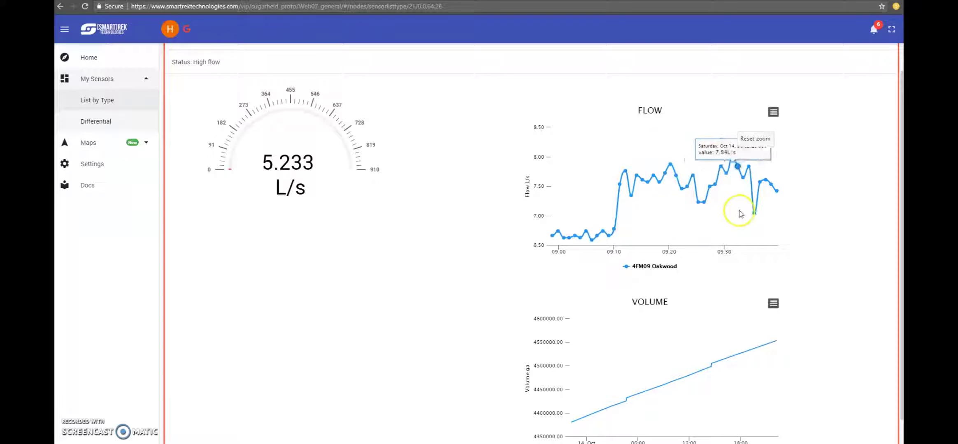
Open the print preview of the flow chart and close it without printing.
{"action": "left_click", "coordinate": [773, 114]}
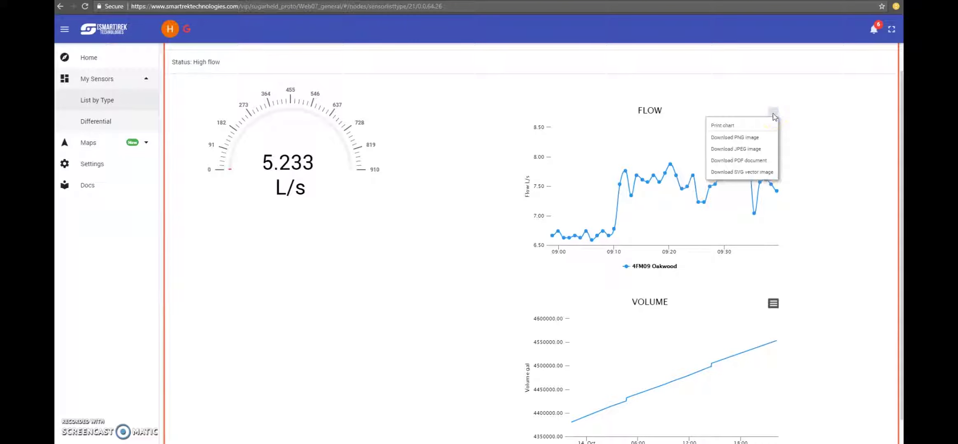
{"action": "left_click", "coordinate": [727, 126]}
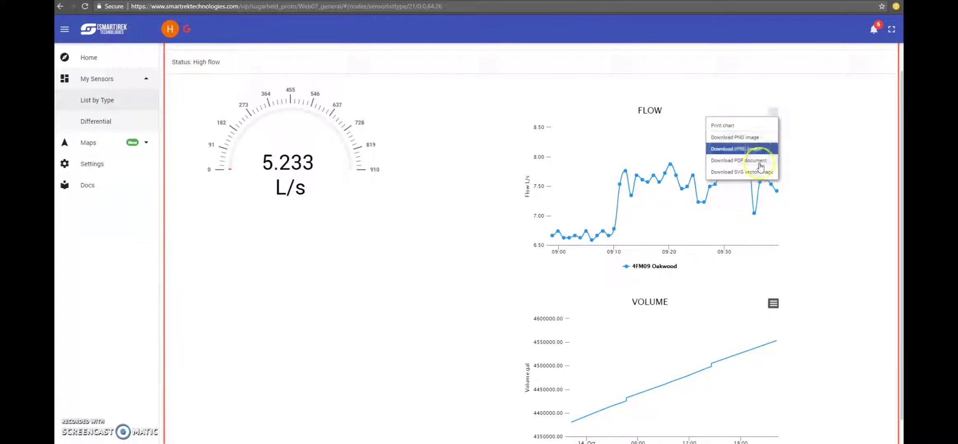
{"action": "left_click", "coordinate": [735, 125]}
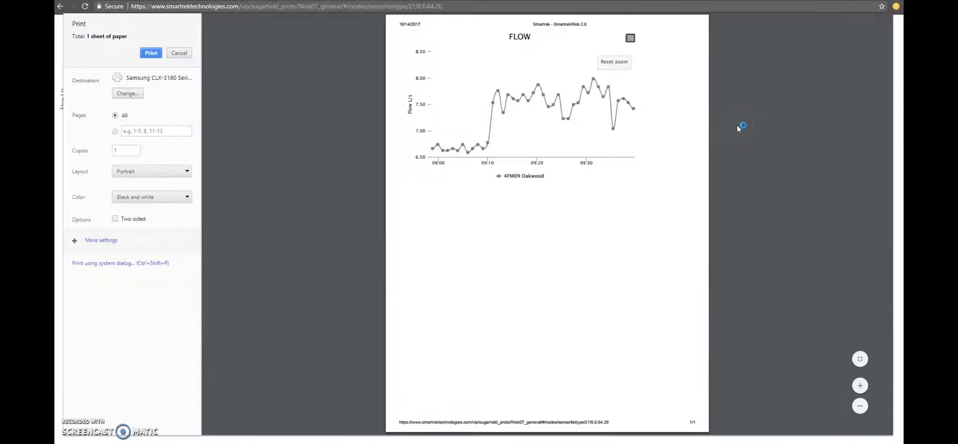
{"action": "left_click", "coordinate": [180, 53]}
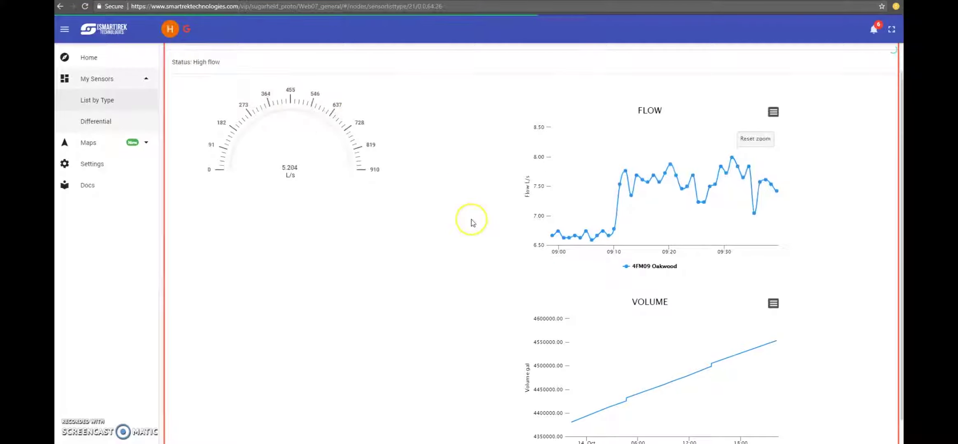
Open the flowmeter's configuration for editing at its maximal flow and cancel without saving.
{"action": "scroll", "coordinate": [471, 219], "scroll_direction": "down", "scroll_amount": 5}
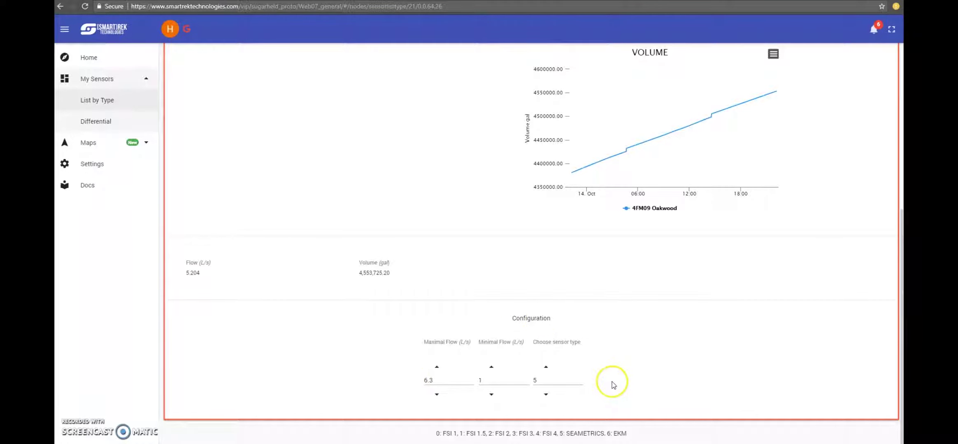
{"action": "left_click", "coordinate": [435, 379]}
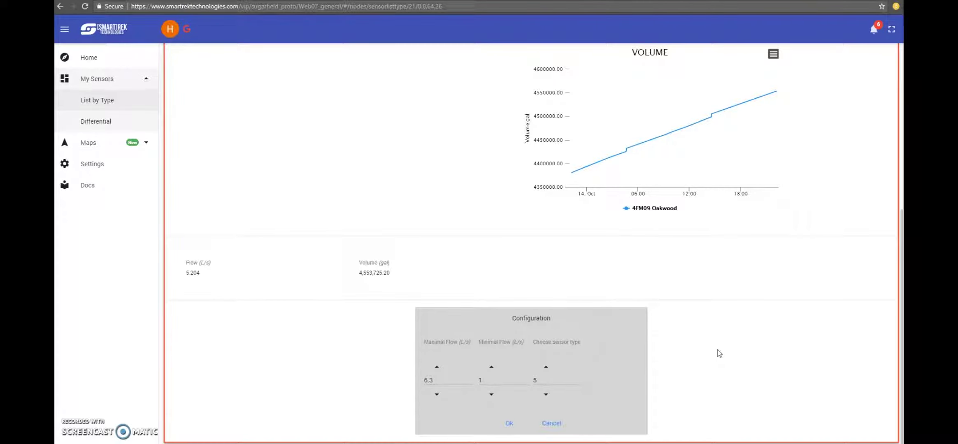
{"action": "left_click", "coordinate": [717, 347]}
{"action": "left_click", "coordinate": [551, 424]}
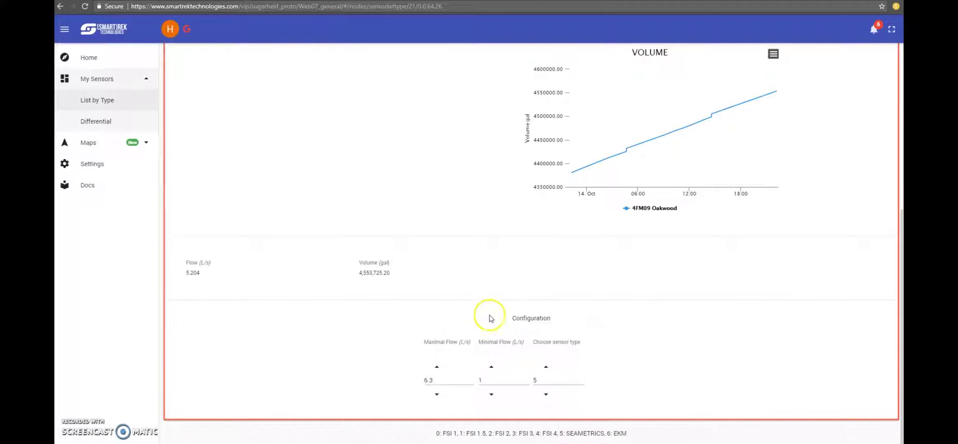
Return to the sensor list by type and switch the application to the Google account with the initial C.
{"action": "left_click", "coordinate": [116, 108]}
{"action": "scroll", "coordinate": [667, 207], "scroll_direction": "up", "scroll_amount": 3}
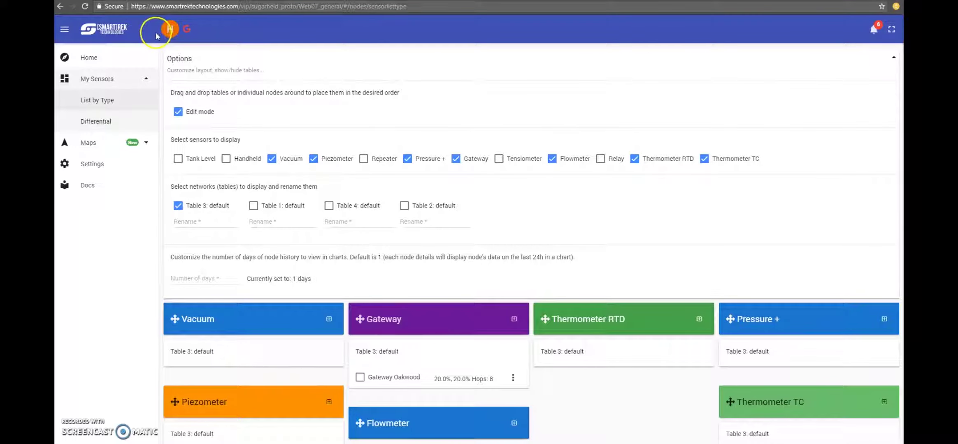
{"action": "left_click", "coordinate": [170, 30]}
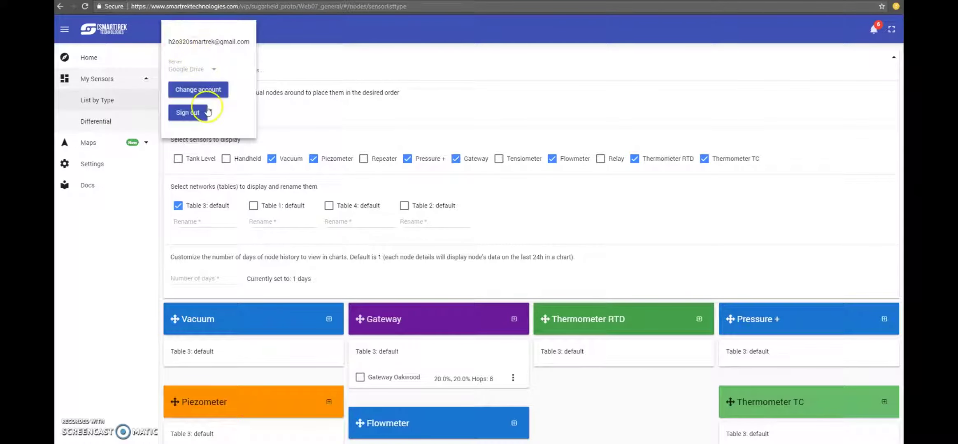
{"action": "left_click", "coordinate": [206, 90]}
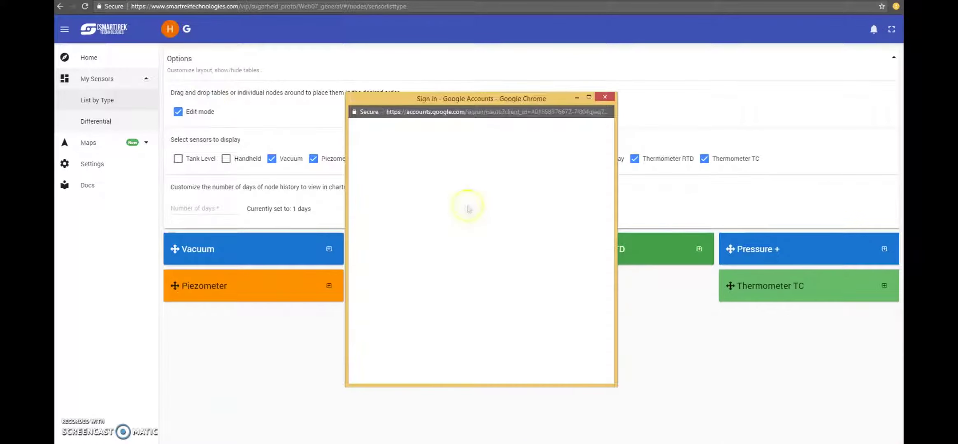
{"action": "left_click", "coordinate": [435, 201]}
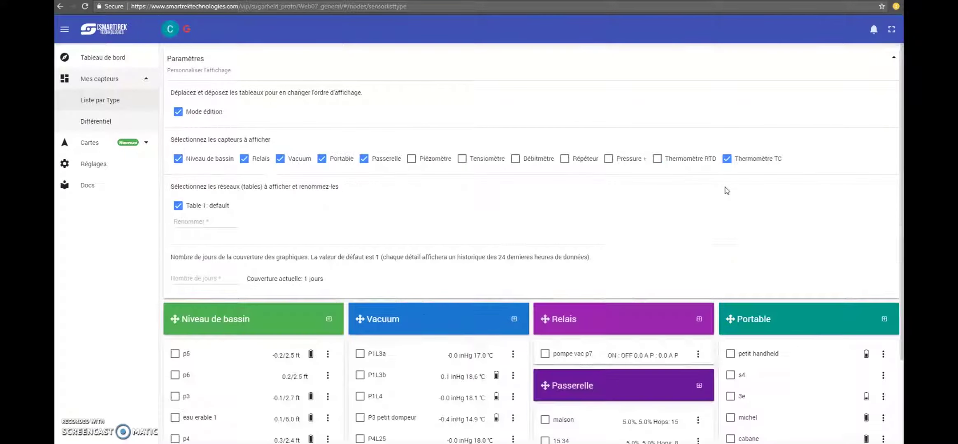
Look over the account's sensor tables and hide the Thermomètre TC sensors from the list.
{"action": "left_click", "coordinate": [621, 240]}
{"action": "scroll", "coordinate": [621, 240], "scroll_direction": "down", "scroll_amount": 4}
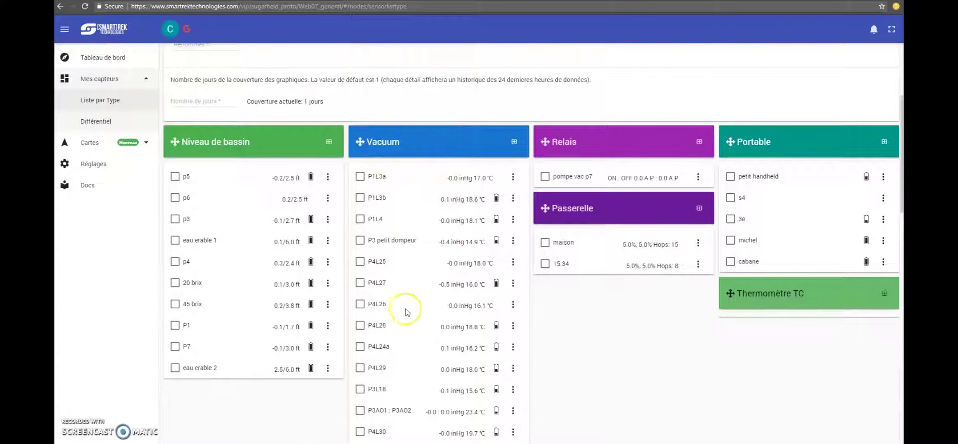
{"action": "scroll", "coordinate": [406, 311], "scroll_direction": "down", "scroll_amount": 8}
{"action": "scroll", "coordinate": [406, 311], "scroll_direction": "up", "scroll_amount": 8}
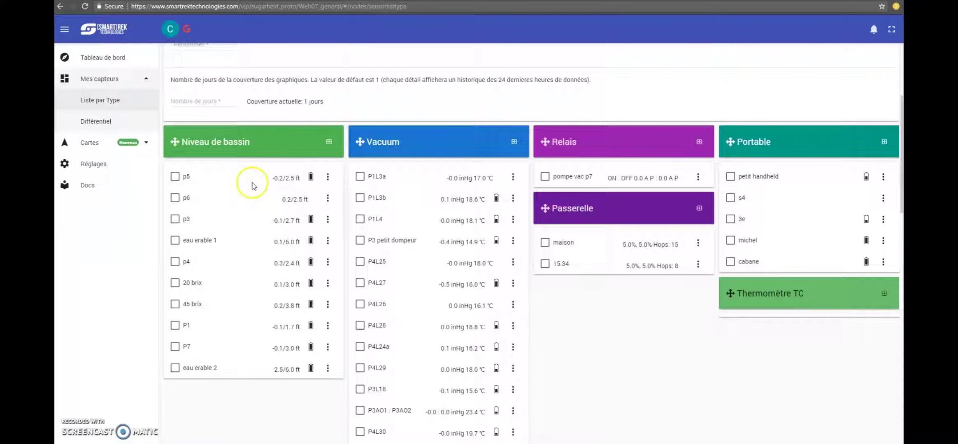
{"action": "scroll", "coordinate": [683, 307], "scroll_direction": "up", "scroll_amount": 5}
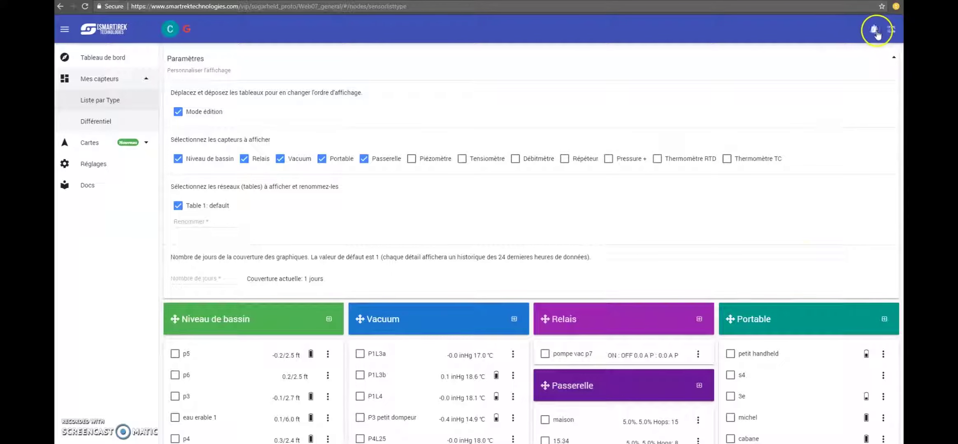
Show the error notifications and view the warning settings (Paramètre des avertissements), collapsing them again.
{"action": "left_click", "coordinate": [876, 32]}
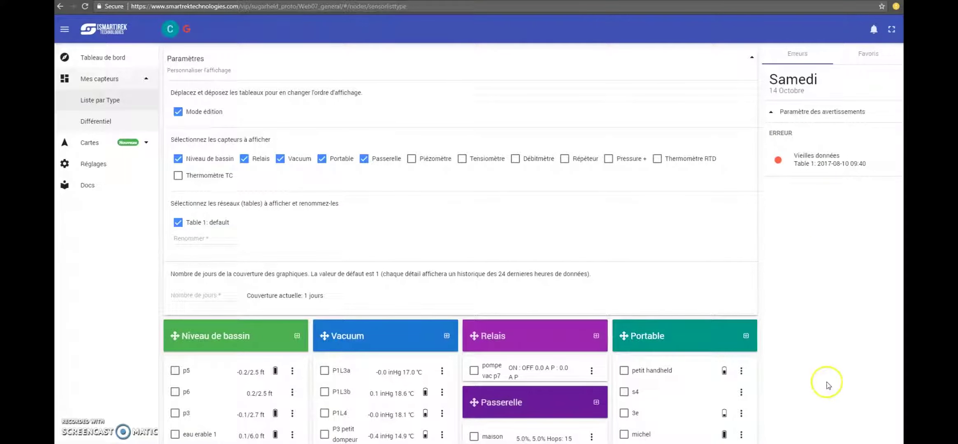
{"action": "left_click", "coordinate": [770, 115]}
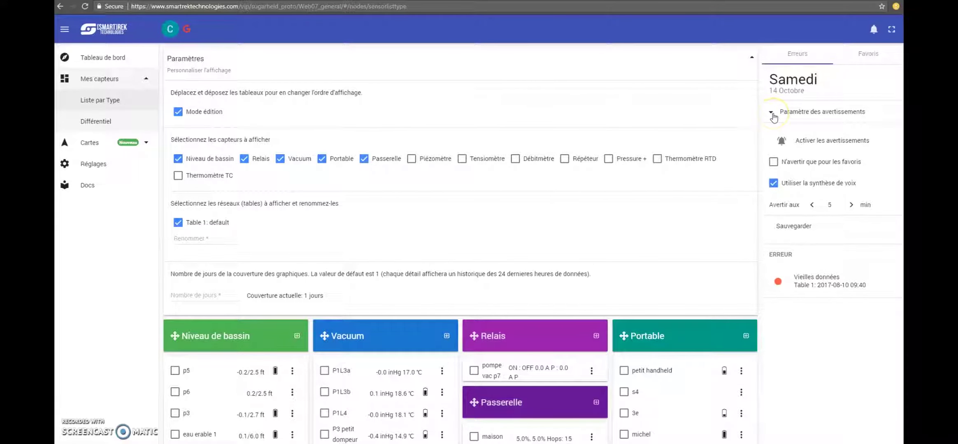
{"action": "left_click", "coordinate": [771, 113]}
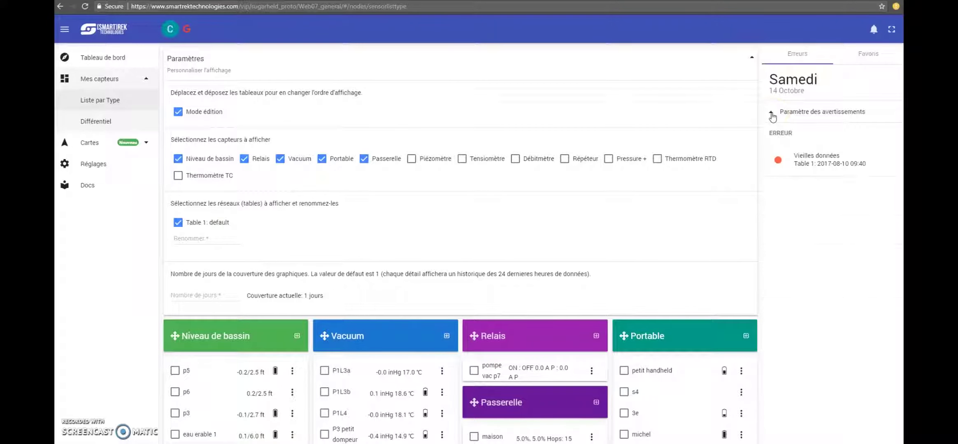
Show the favourites and add the Vacuum sensor P4L28 to them.
{"action": "left_click", "coordinate": [868, 54]}
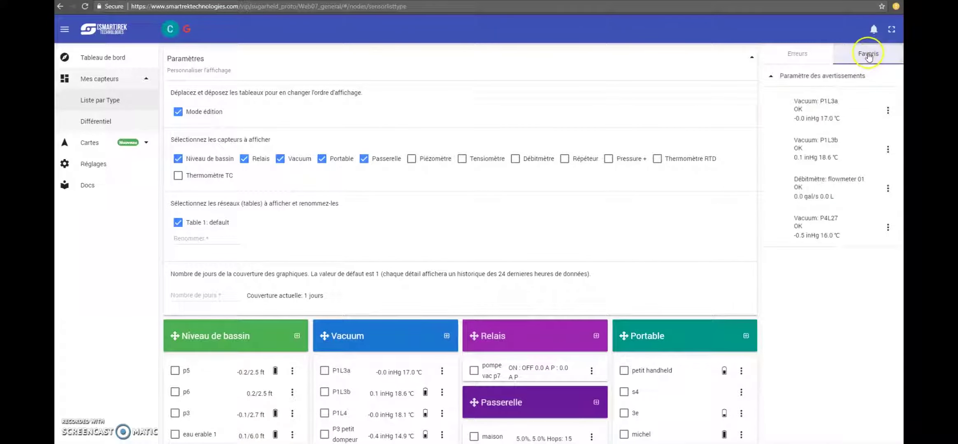
{"action": "scroll", "coordinate": [551, 240], "scroll_direction": "down", "scroll_amount": 4}
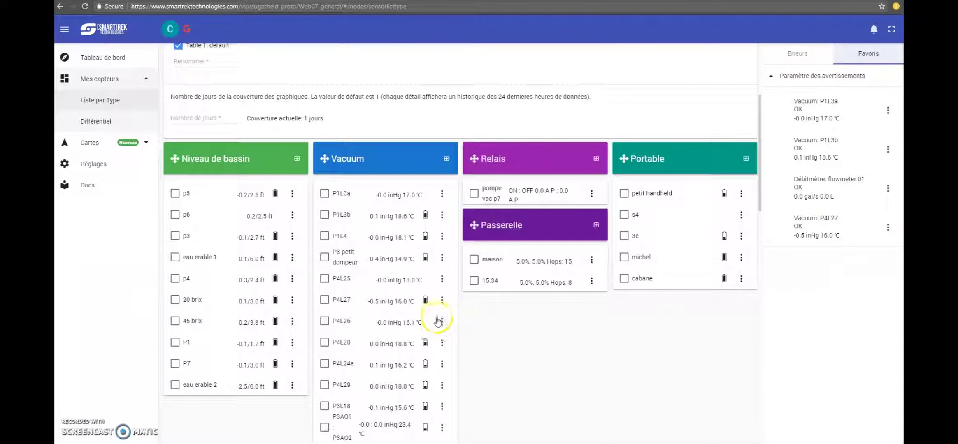
{"action": "left_click", "coordinate": [442, 343]}
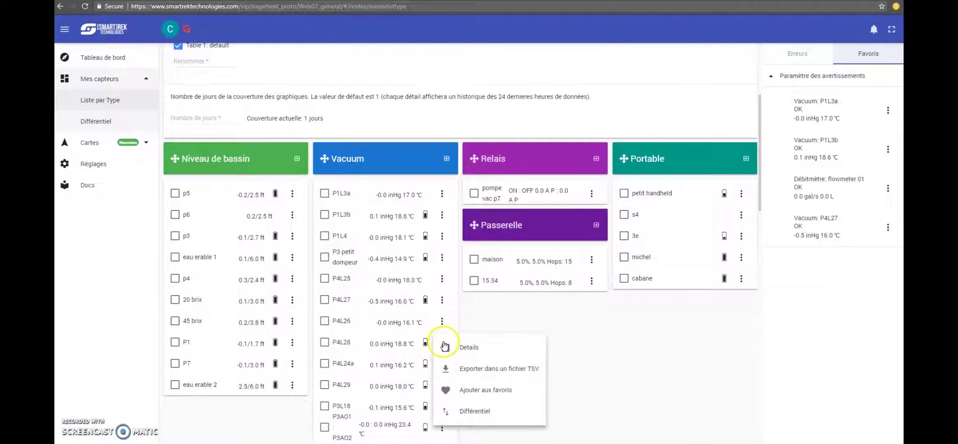
{"action": "left_click", "coordinate": [510, 395]}
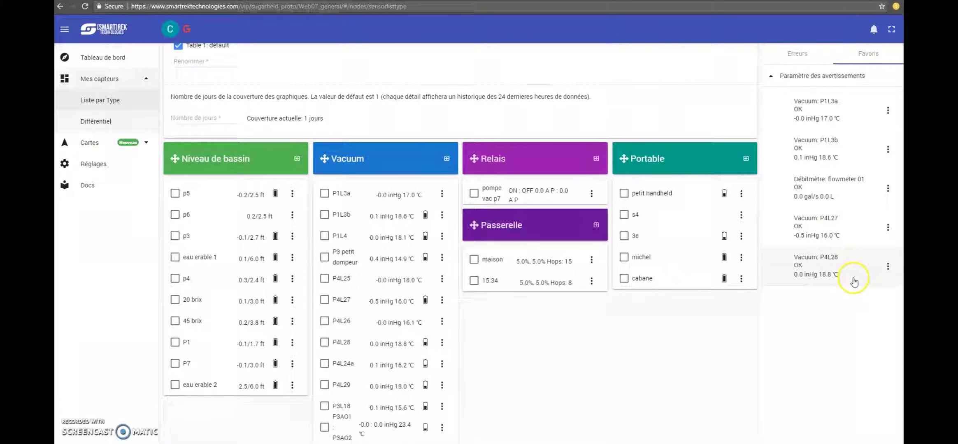
Remove the Vacuum sensor P4L28 from the favourites and close the notifications.
{"action": "left_click", "coordinate": [887, 267]}
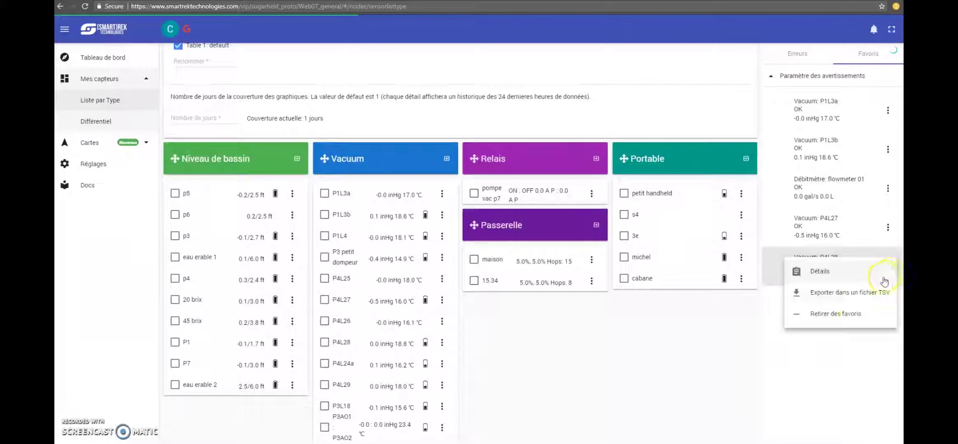
{"action": "left_click", "coordinate": [851, 376]}
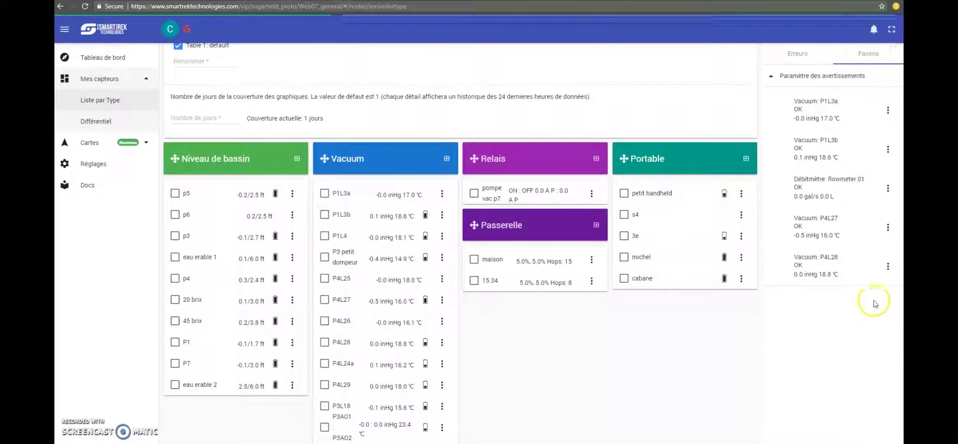
{"action": "left_click", "coordinate": [887, 268]}
{"action": "left_click", "coordinate": [838, 317]}
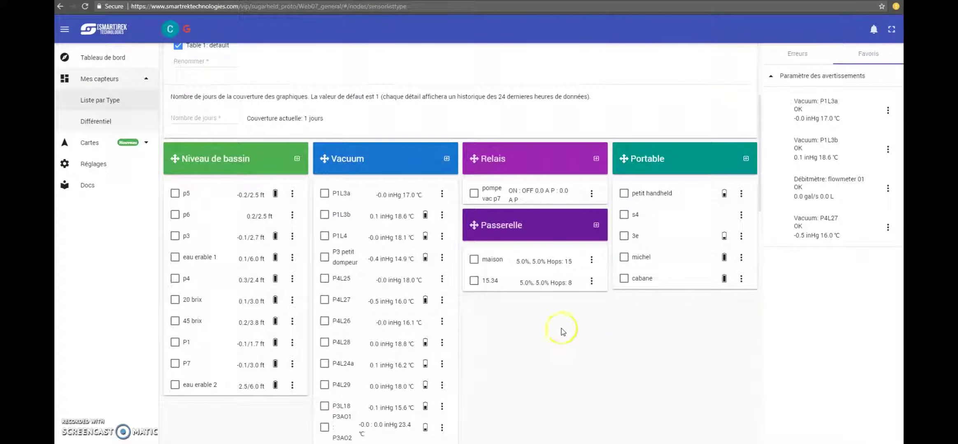
{"action": "left_click", "coordinate": [872, 32]}
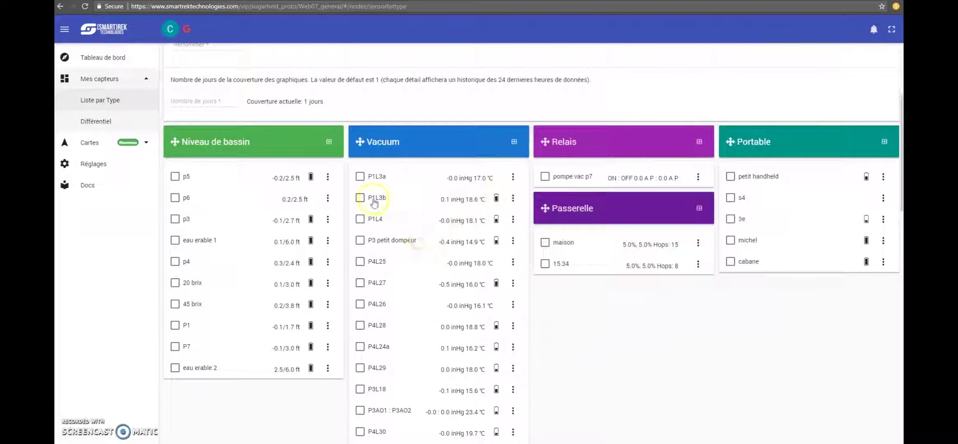
Select the sensors P4L24a, P3L18 and P4L30 in the Vacuum table.
{"action": "scroll", "coordinate": [371, 284], "scroll_direction": "down", "scroll_amount": 4}
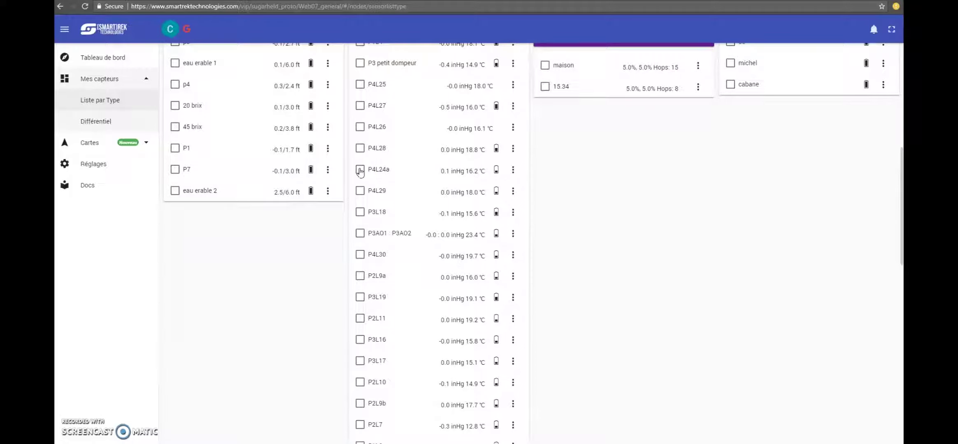
{"action": "left_click", "coordinate": [361, 170]}
{"action": "left_click", "coordinate": [361, 213]}
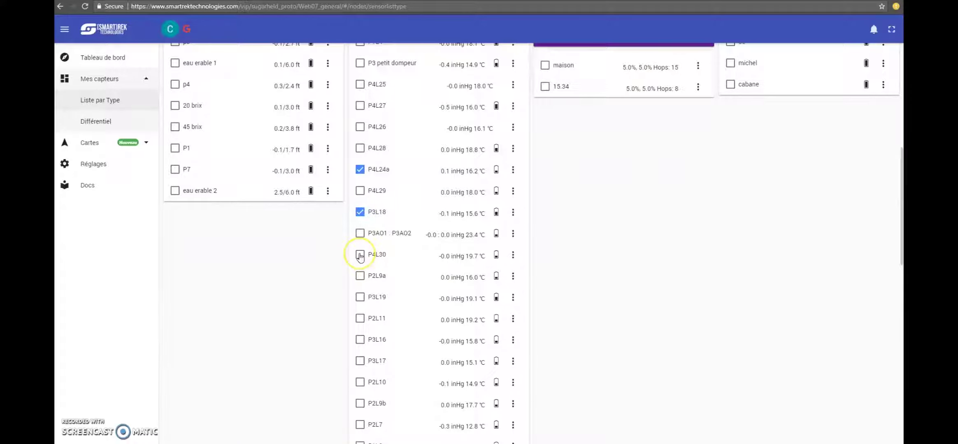
{"action": "left_click", "coordinate": [360, 255]}
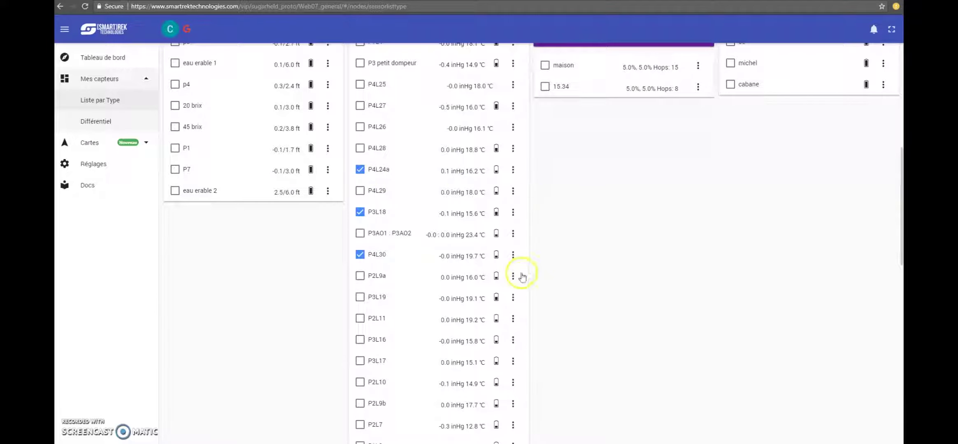
Request the graphs for the selected Vacuum sensors and set the start date (Date de début) to 3/8/2017.
{"action": "scroll", "coordinate": [483, 239], "scroll_direction": "up", "scroll_amount": 6}
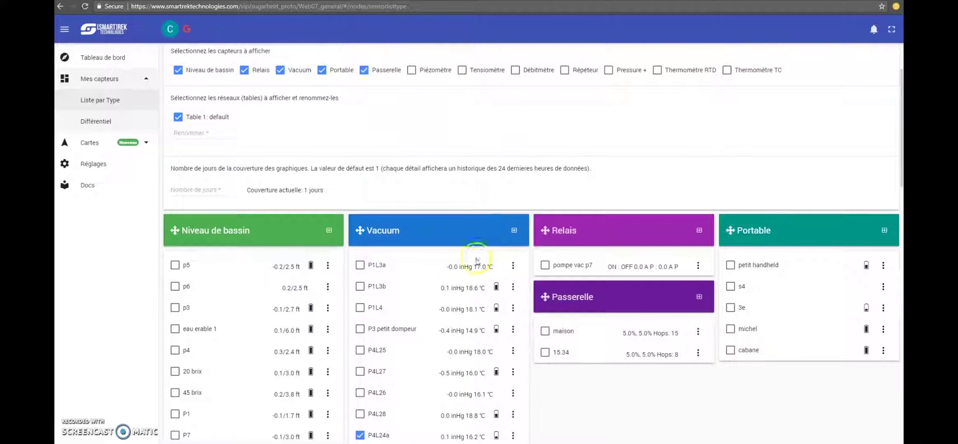
{"action": "left_click", "coordinate": [515, 231]}
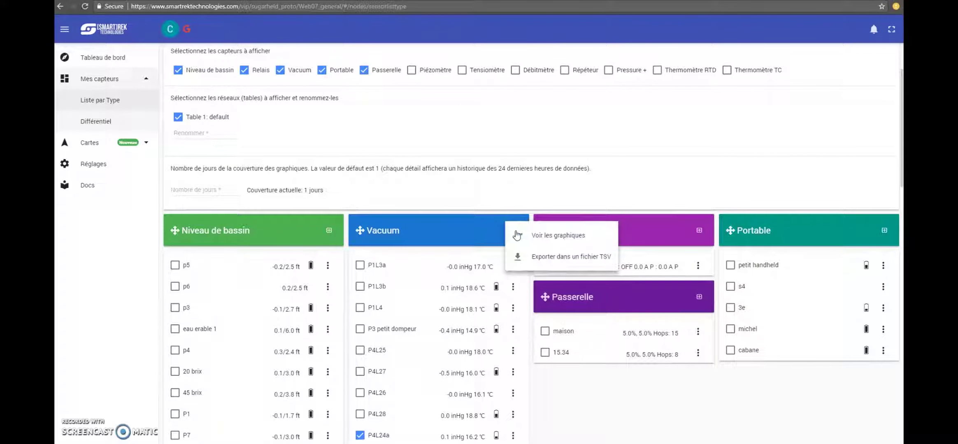
{"action": "left_click", "coordinate": [571, 237]}
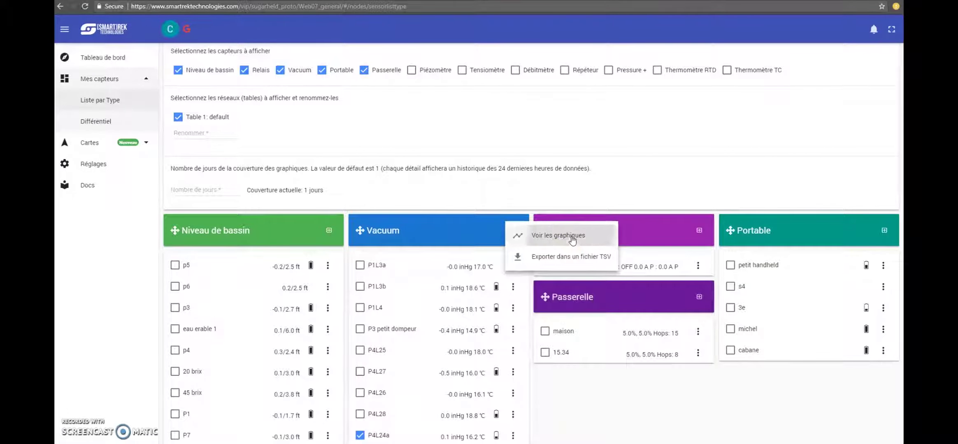
{"action": "left_click", "coordinate": [474, 186]}
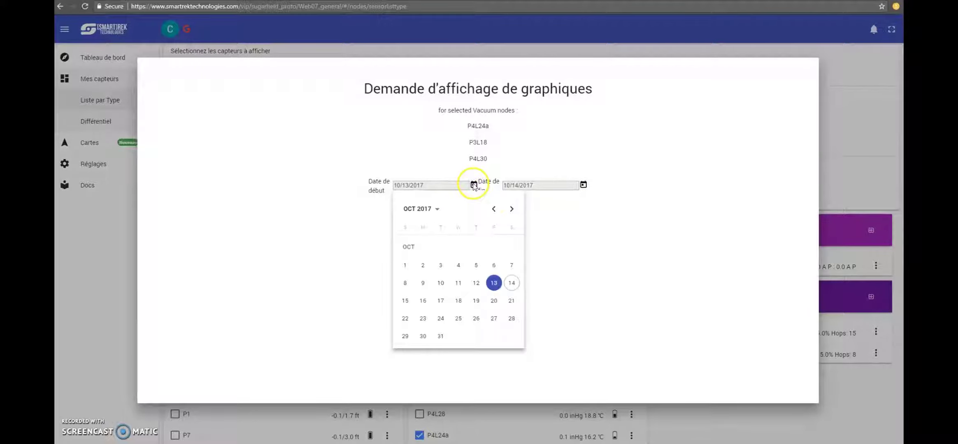
{"action": "left_click", "coordinate": [494, 210]}
{"action": "left_click", "coordinate": [493, 210]}
{"action": "left_click", "coordinate": [494, 210]}
{"action": "left_click", "coordinate": [494, 209]}
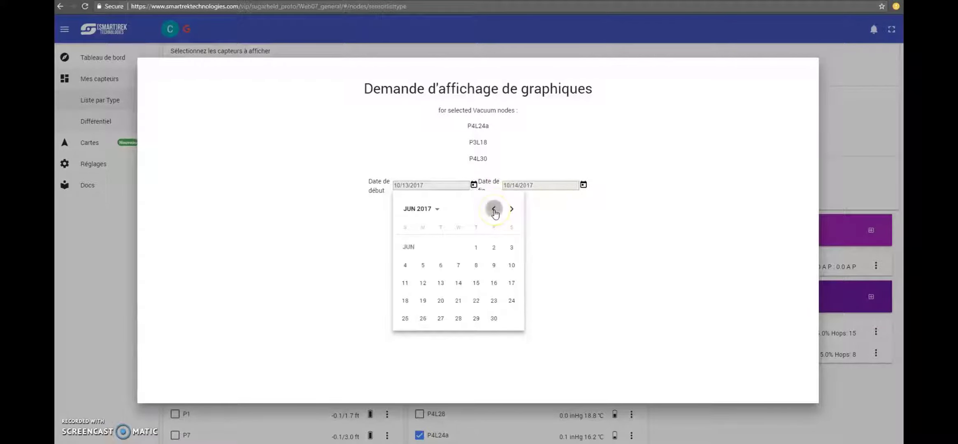
{"action": "left_click", "coordinate": [494, 210]}
{"action": "left_click", "coordinate": [493, 209]}
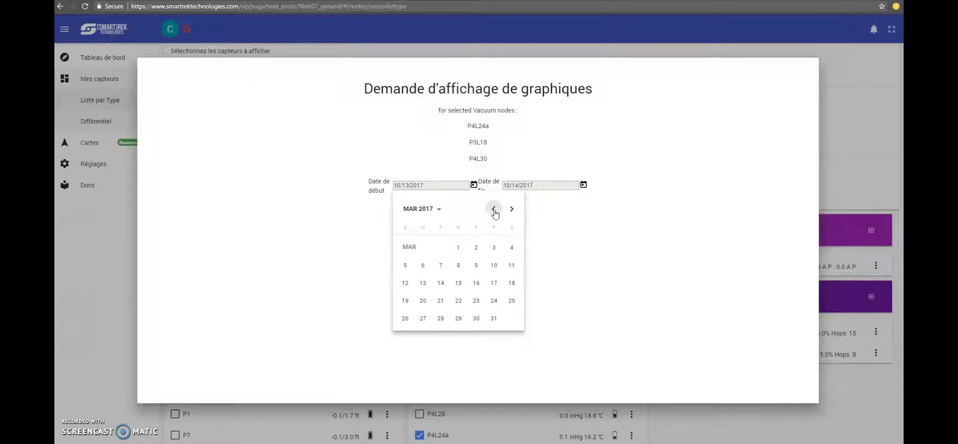
{"action": "left_click", "coordinate": [458, 266]}
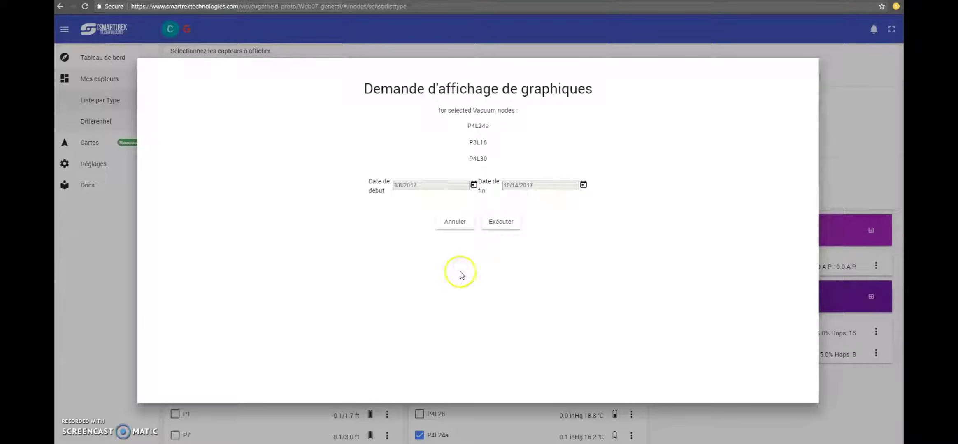
Set the end date (Date de fin) to 3/11/2017, run the graph request and view the finished graphs.
{"action": "left_click", "coordinate": [583, 185]}
{"action": "left_click", "coordinate": [603, 209]}
{"action": "left_click", "coordinate": [603, 209]}
{"action": "left_click", "coordinate": [604, 209]}
{"action": "left_click", "coordinate": [603, 209]}
{"action": "left_click", "coordinate": [603, 210]}
{"action": "left_click", "coordinate": [603, 209]}
{"action": "left_click", "coordinate": [603, 210]}
{"action": "left_click", "coordinate": [621, 265]}
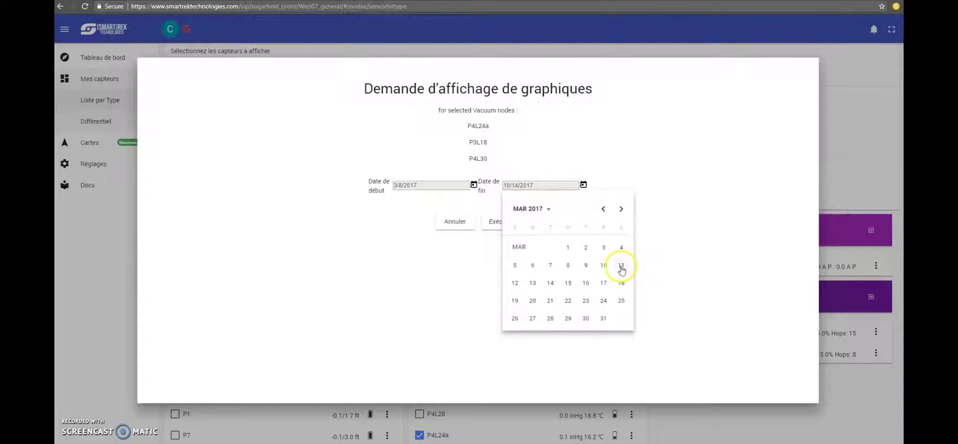
{"action": "left_click", "coordinate": [516, 227]}
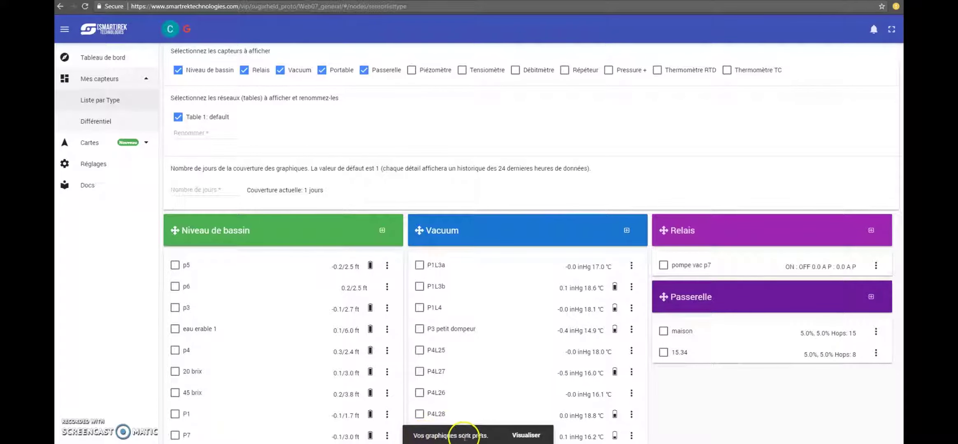
{"action": "left_click", "coordinate": [529, 438]}
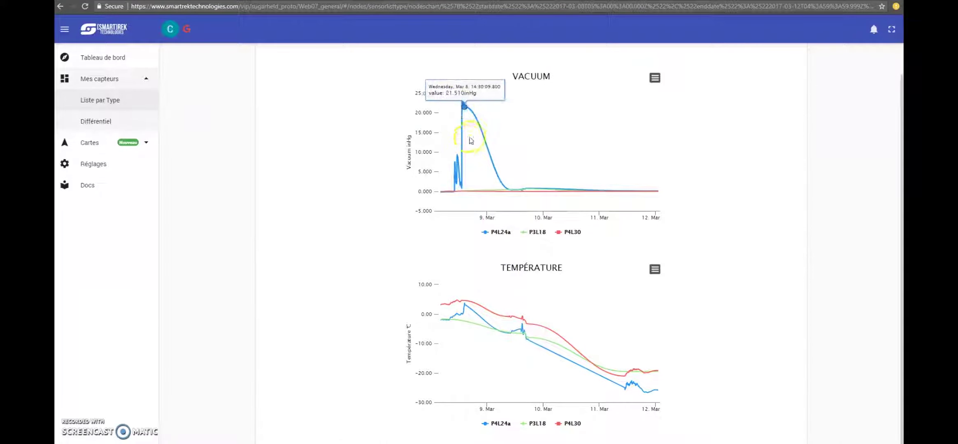
Zoom the Vacuum chart in on the steep rise of P4L24a and shift the visible time range.
{"action": "mouse_move", "coordinate": [450, 148]}
{"action": "left_mouse_down"}
{"action": "mouse_move", "coordinate": [520, 141]}
{"action": "mouse_move", "coordinate": [636, 156]}
{"action": "left_mouse_up"}
{"action": "left_click_drag", "start_coordinate": [551, 146], "coordinate": [631, 158]}
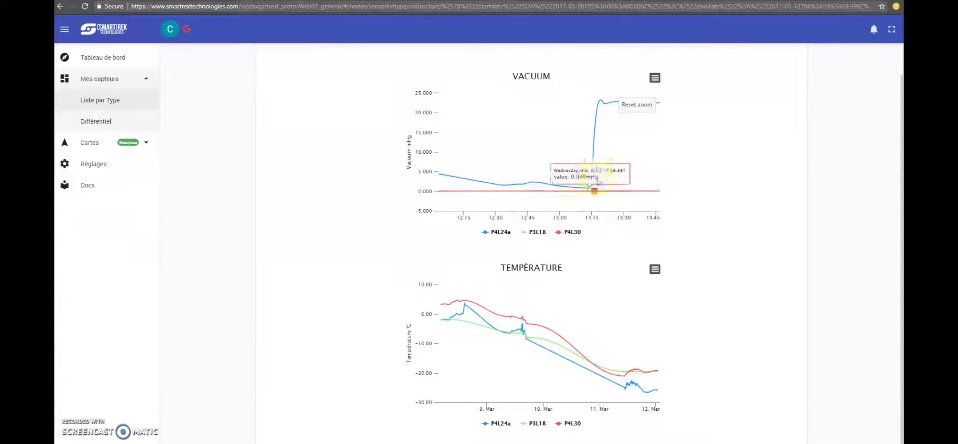
{"action": "left_click_drag", "start_coordinate": [618, 153], "coordinate": [590, 146]}
{"action": "left_click", "coordinate": [655, 78]}
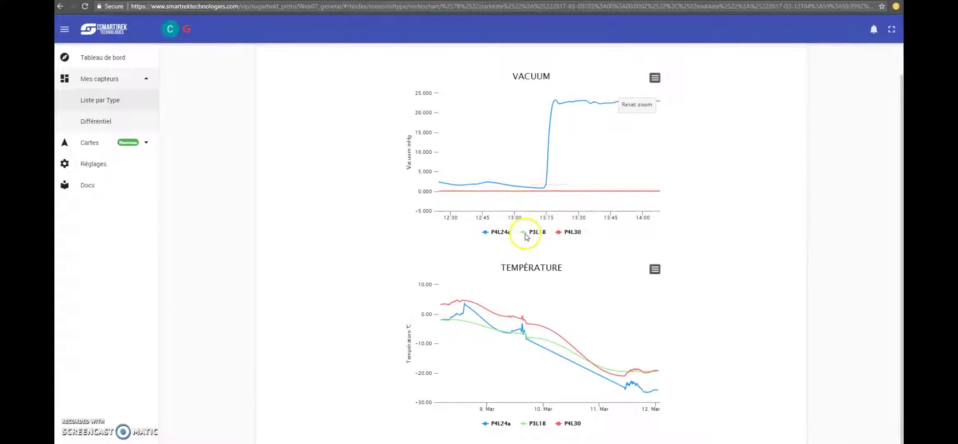
Toggle the series of the Vacuum chart so that only P4L24a is displayed.
{"action": "left_click", "coordinate": [500, 233]}
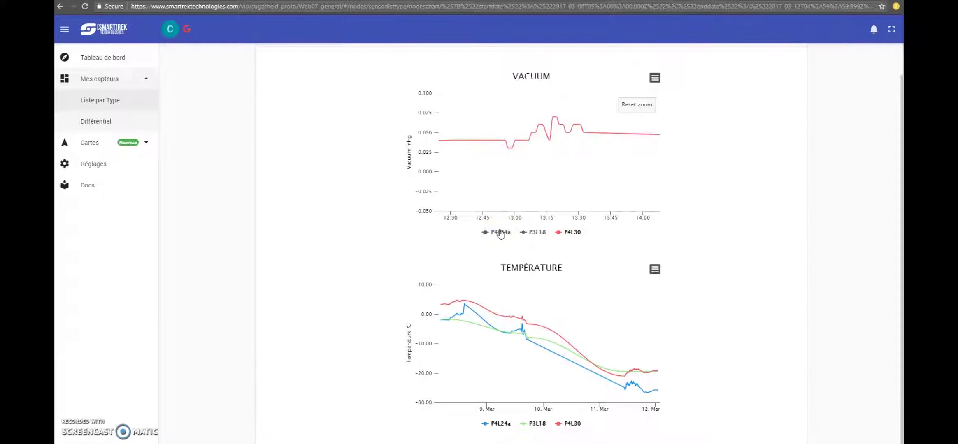
{"action": "left_click", "coordinate": [500, 233]}
{"action": "left_click", "coordinate": [570, 233]}
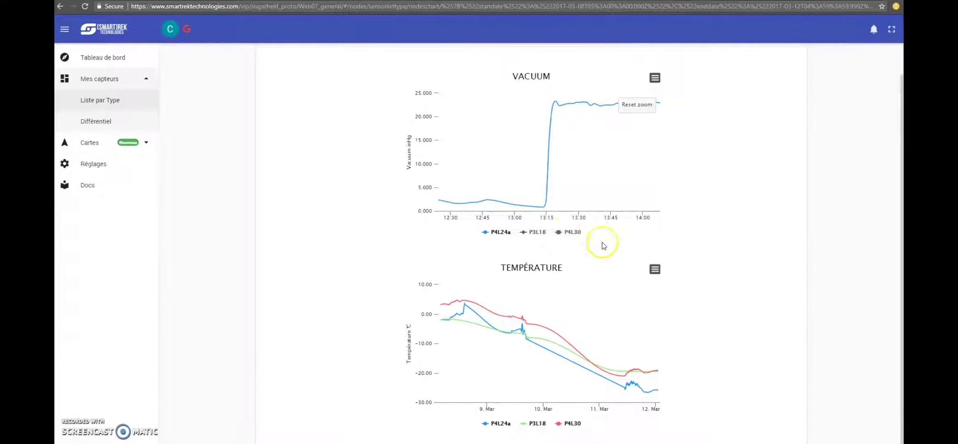
Zoom in on the Température chart around 9 March and hide its P4L24a and P3L18 series.
{"action": "left_click_drag", "start_coordinate": [499, 320], "coordinate": [597, 326]}
{"action": "left_click_drag", "start_coordinate": [474, 329], "coordinate": [560, 348]}
{"action": "left_click", "coordinate": [497, 424]}
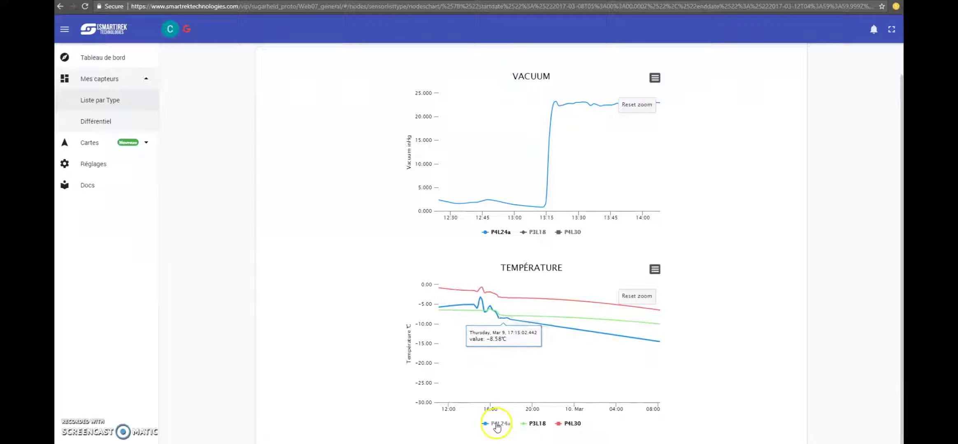
{"action": "left_click", "coordinate": [535, 423]}
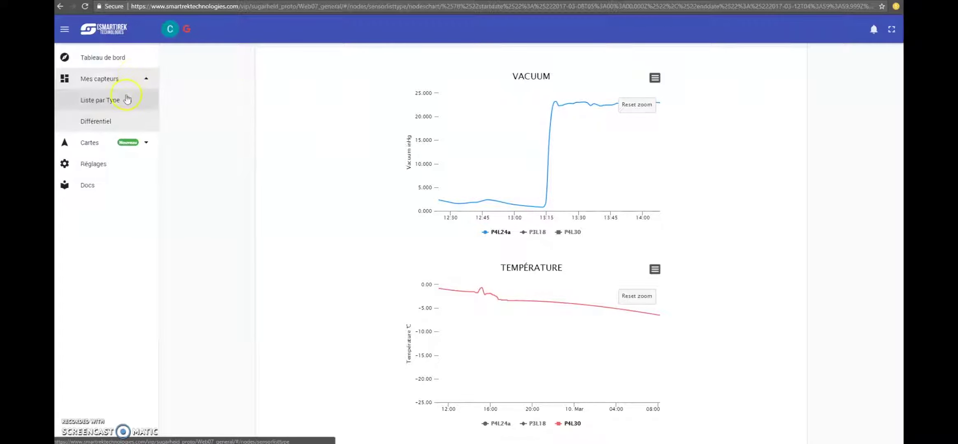
Return to the sensor list by type, deselect P4L24a, P3L18 and P4L30, and select P3 petit dompeur in the Vacuum table.
{"action": "left_click", "coordinate": [128, 99]}
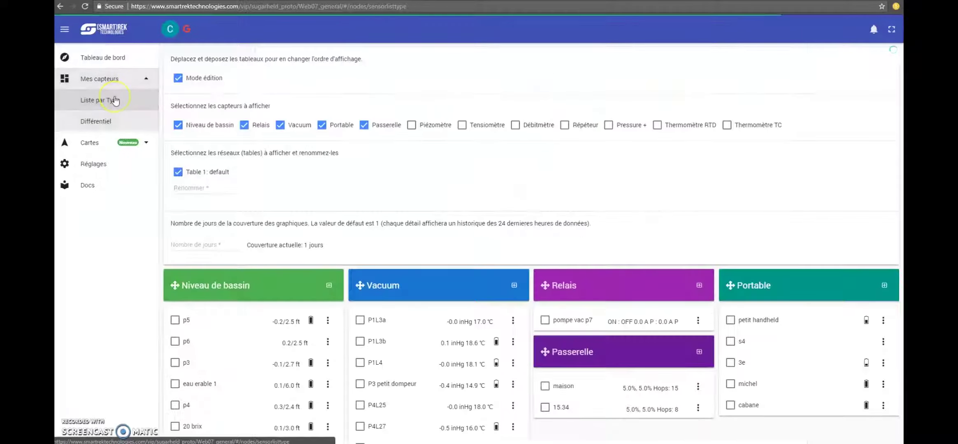
{"action": "scroll", "coordinate": [310, 183], "scroll_direction": "down", "scroll_amount": 2}
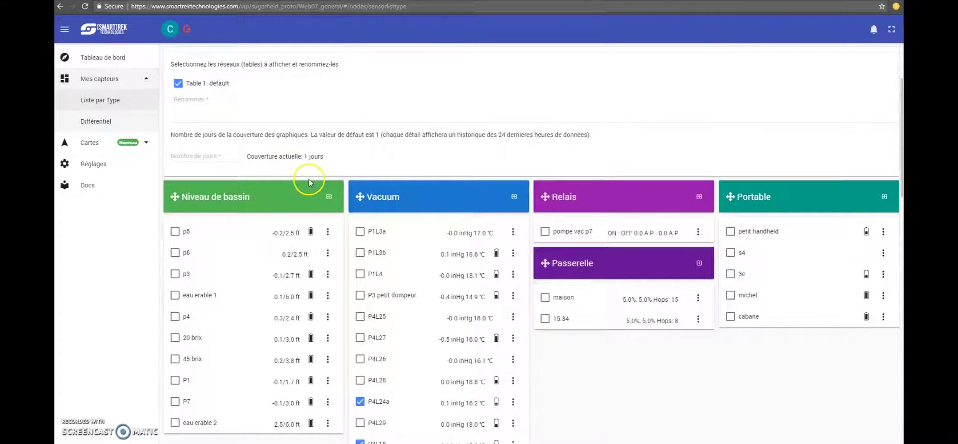
{"action": "scroll", "coordinate": [287, 168], "scroll_direction": "down", "scroll_amount": 2}
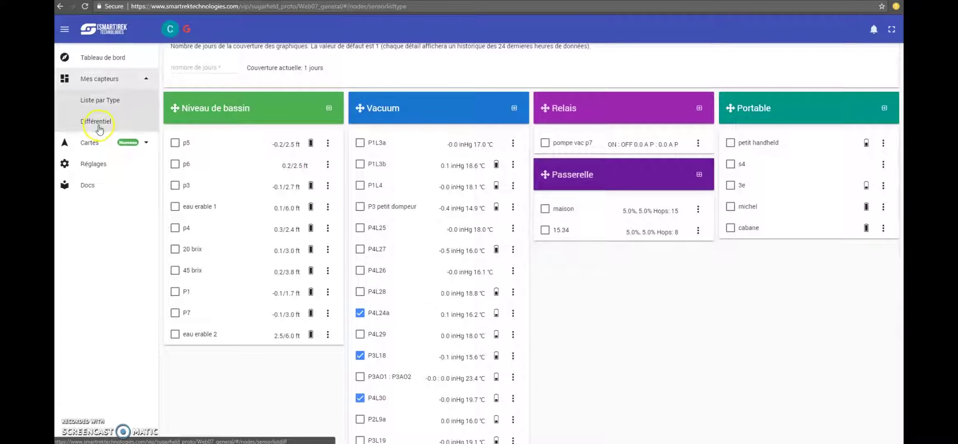
{"action": "left_click", "coordinate": [360, 313]}
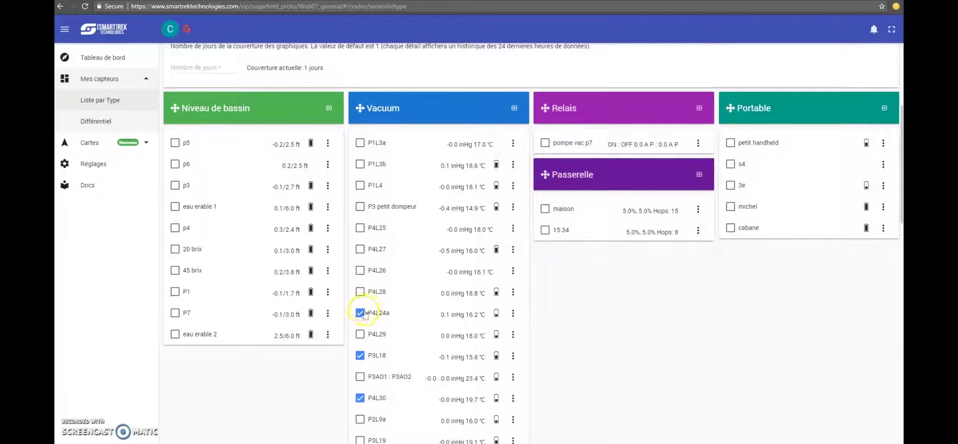
{"action": "left_click", "coordinate": [360, 357]}
{"action": "left_click", "coordinate": [360, 398]}
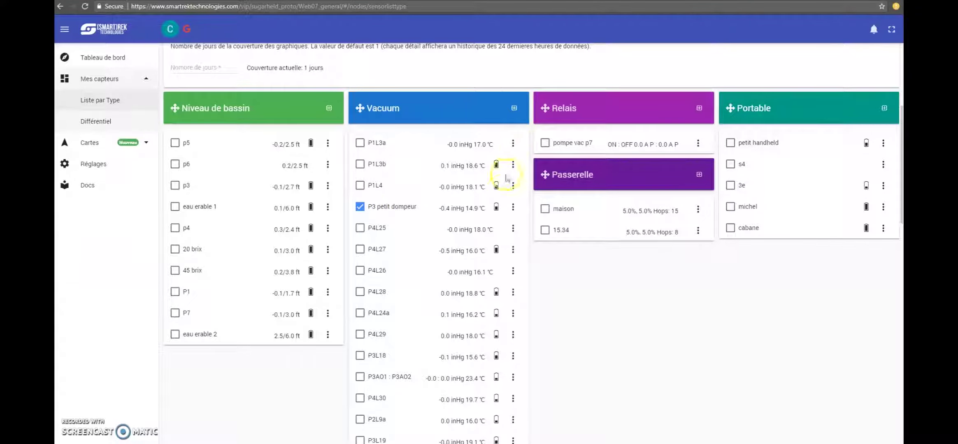
Open the differential setup with the Vacuum sensor P3 petit dompeur as reference and point out the reference sensor's name.
{"action": "left_click", "coordinate": [513, 209]}
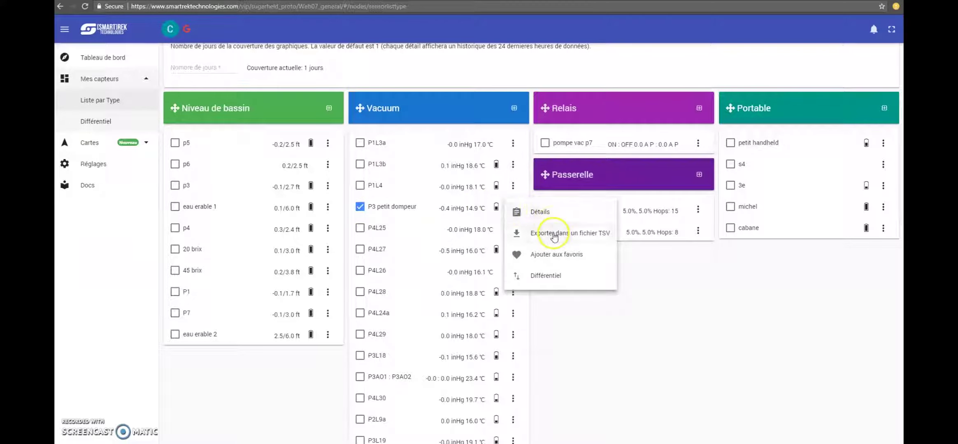
{"action": "left_click", "coordinate": [558, 284]}
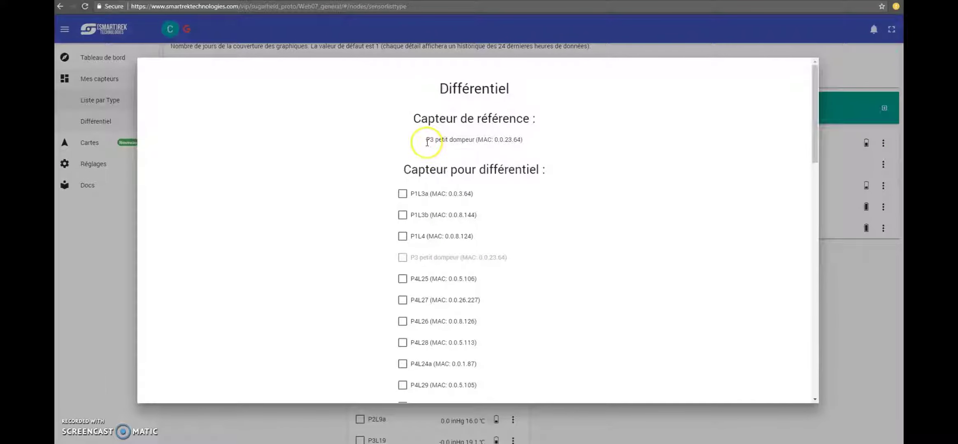
{"action": "left_click_drag", "start_coordinate": [427, 142], "coordinate": [523, 152]}
{"action": "left_click", "coordinate": [526, 142]}
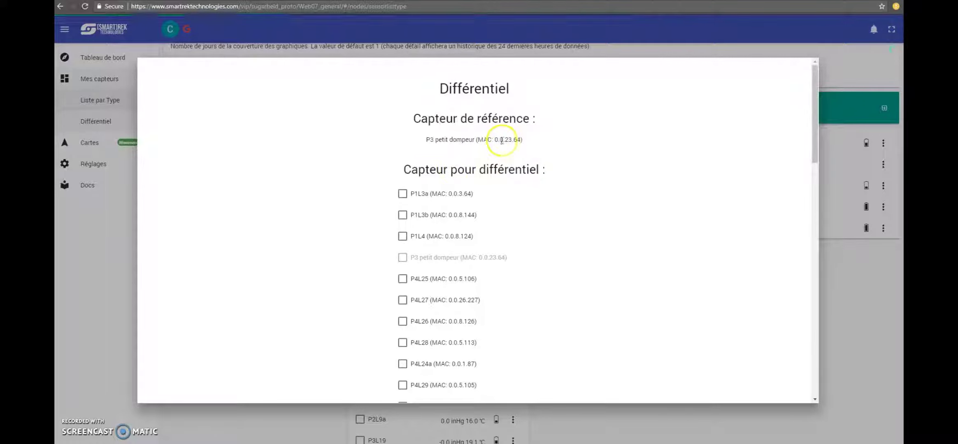
Choose P1L3a, P1L3b, P1L4 and P4L25 as the sensors for the differential and save the setup.
{"action": "scroll", "coordinate": [432, 188], "scroll_direction": "down", "scroll_amount": 1}
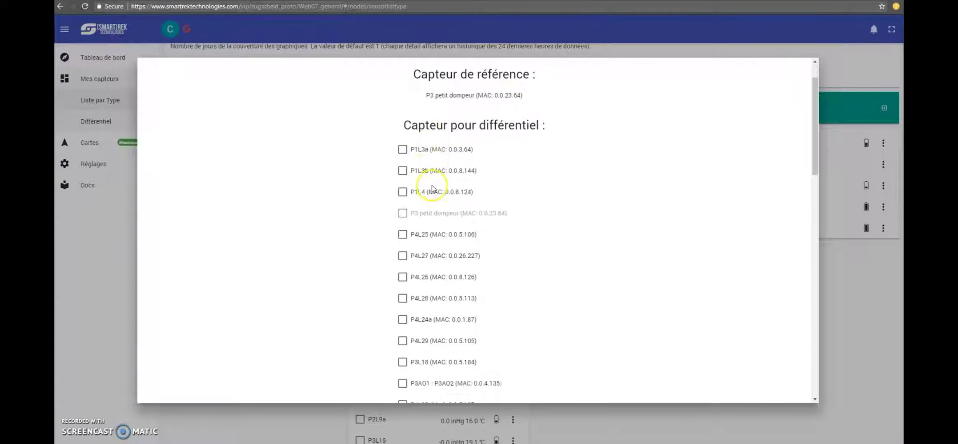
{"action": "left_click", "coordinate": [402, 150]}
{"action": "left_click", "coordinate": [403, 171]}
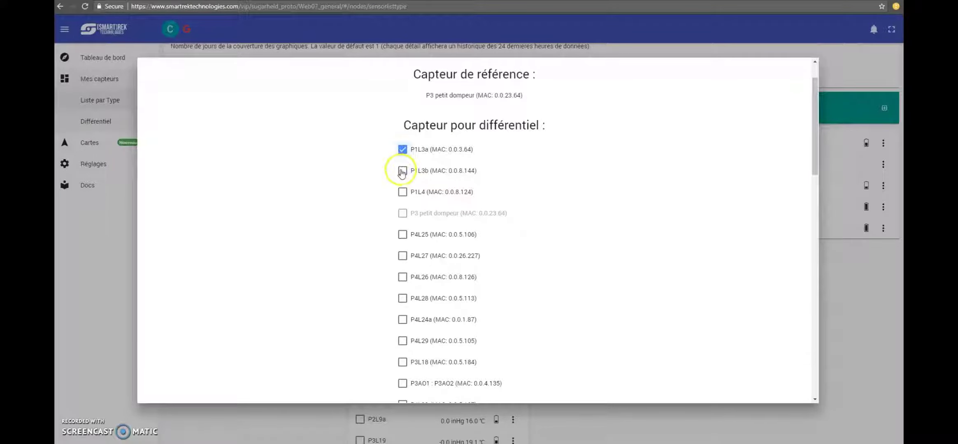
{"action": "left_click", "coordinate": [403, 192]}
{"action": "left_click", "coordinate": [402, 235]}
{"action": "scroll", "coordinate": [490, 250], "scroll_direction": "down", "scroll_amount": 8}
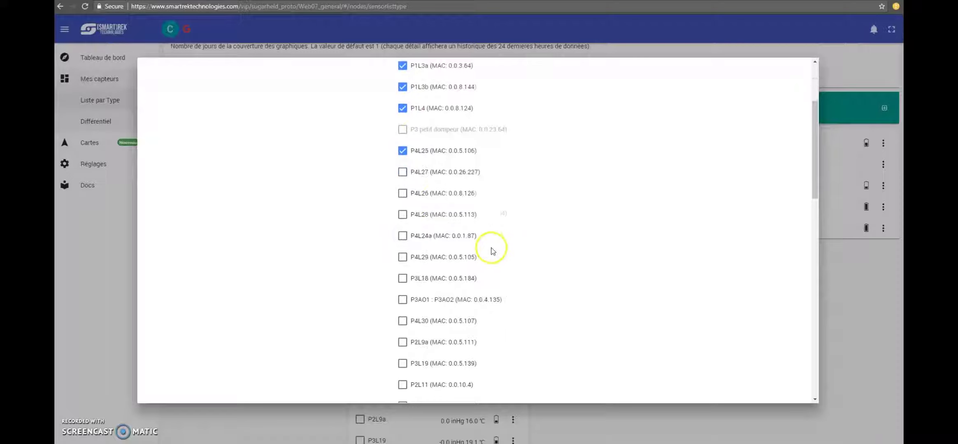
{"action": "scroll", "coordinate": [491, 252], "scroll_direction": "down", "scroll_amount": 6}
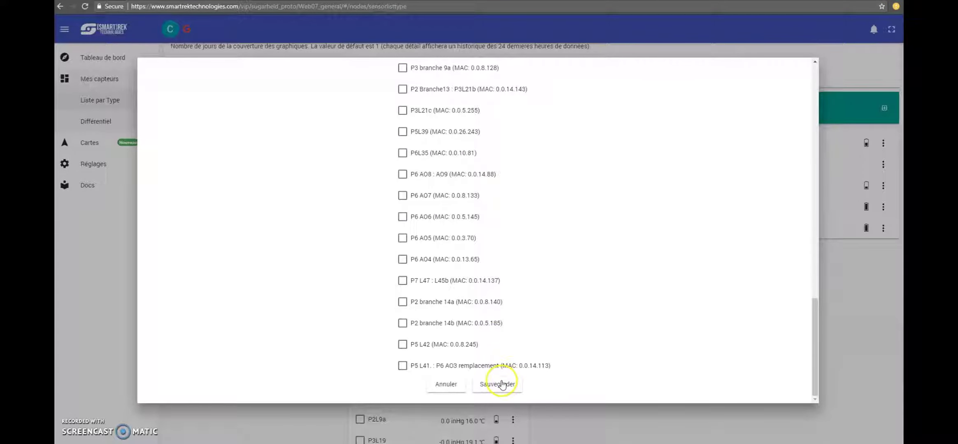
{"action": "left_click", "coordinate": [500, 383]}
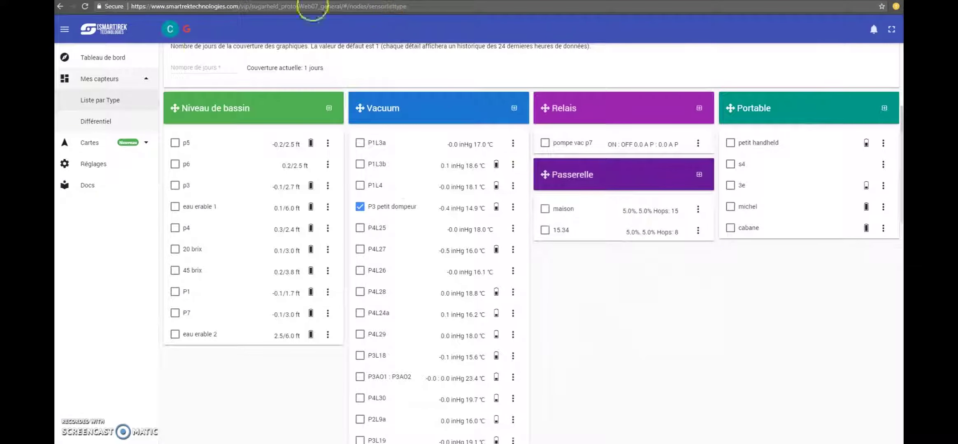
Show the Différentiel page and examine the sensors and differences listed under P3 petit dompeur.
{"action": "left_click", "coordinate": [95, 124]}
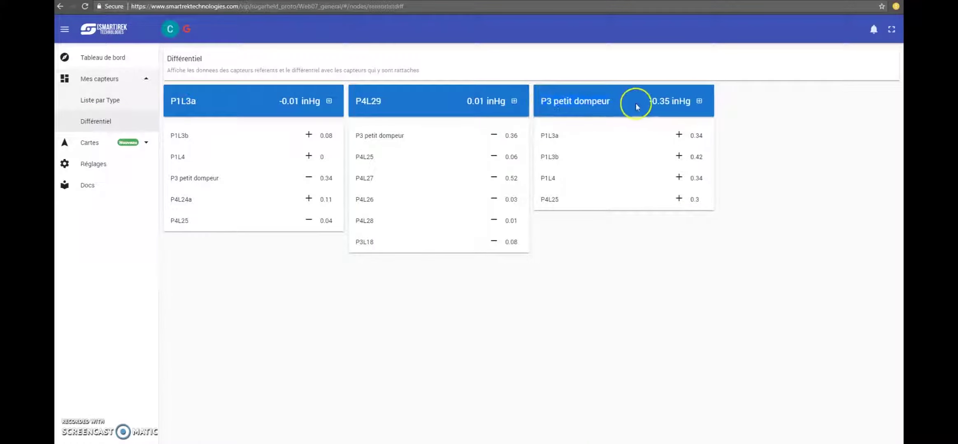
{"action": "left_click_drag", "start_coordinate": [541, 142], "coordinate": [567, 200]}
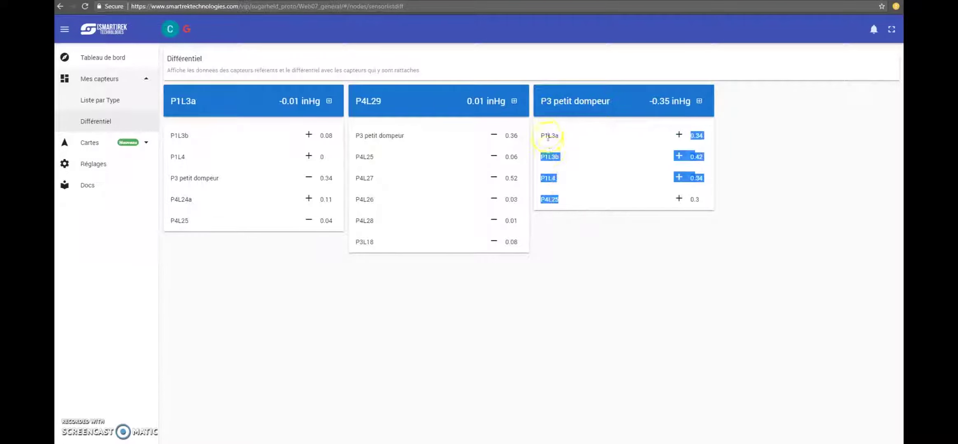
{"action": "left_click", "coordinate": [548, 138]}
{"action": "left_click", "coordinate": [686, 138]}
{"action": "left_click_drag", "start_coordinate": [702, 133], "coordinate": [712, 199]}
{"action": "left_click", "coordinate": [711, 199]}
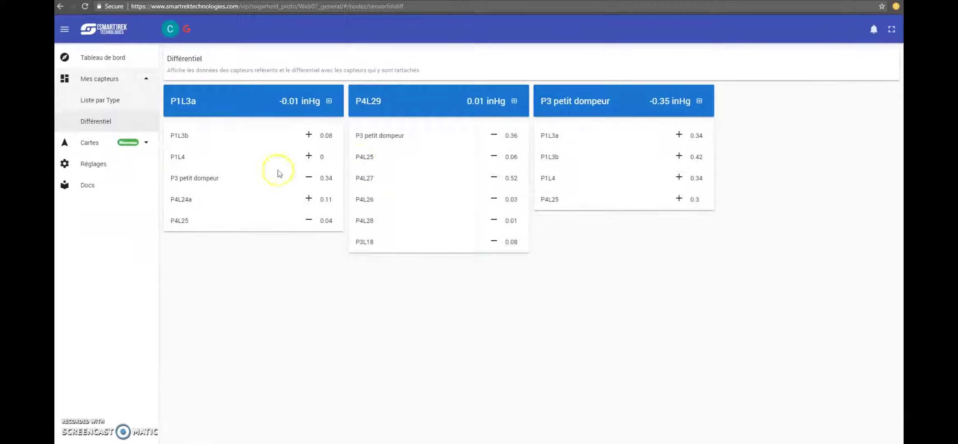
Revisit the sensor list by type, open the Google sensor map, and switch it to satellite view and back to map view.
{"action": "left_click", "coordinate": [94, 101]}
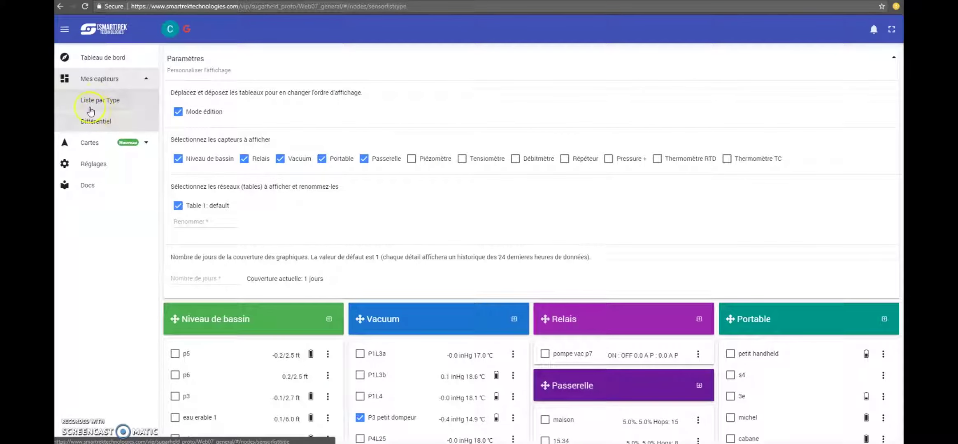
{"action": "left_click", "coordinate": [92, 140]}
{"action": "left_click", "coordinate": [96, 123]}
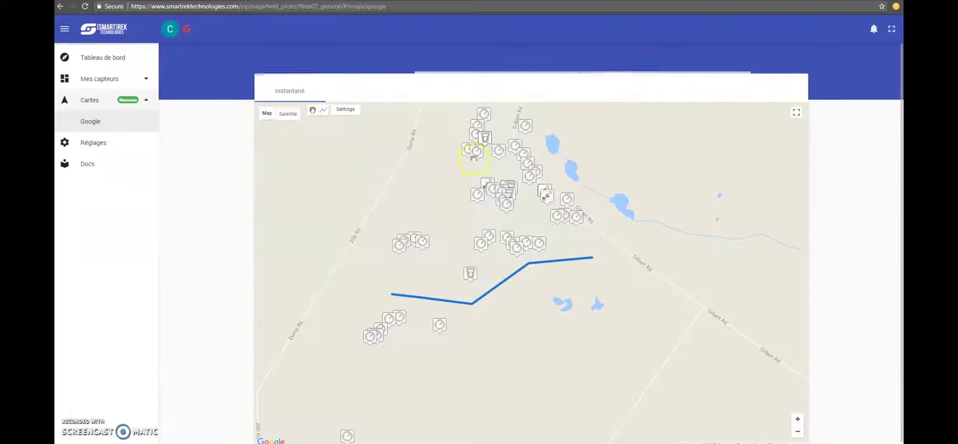
{"action": "left_click", "coordinate": [289, 115]}
{"action": "left_click", "coordinate": [267, 114]}
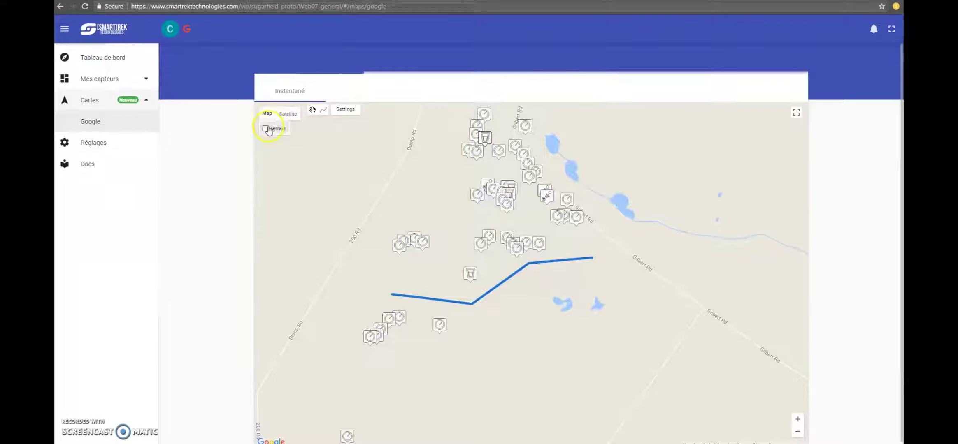
Turn on the Terrain display for the Google sensor map and look over the relief around the sensors.
{"action": "left_click", "coordinate": [267, 128]}
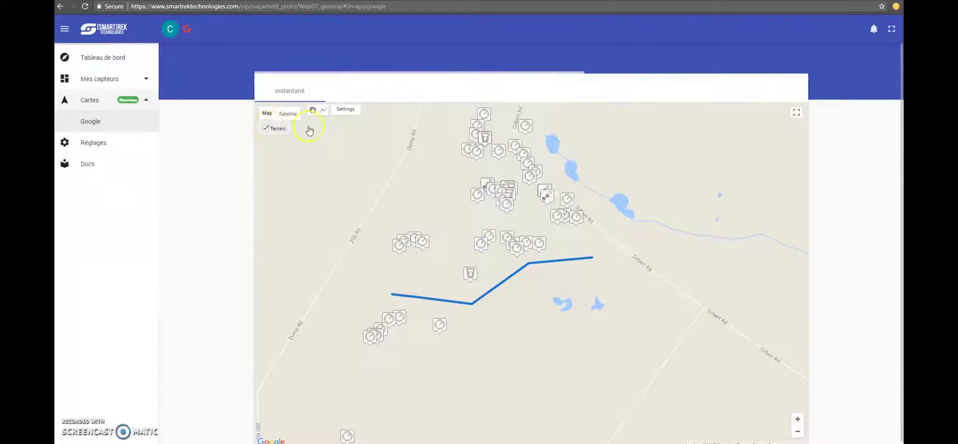
{"action": "scroll", "coordinate": [428, 205], "scroll_direction": "down", "scroll_amount": 1}
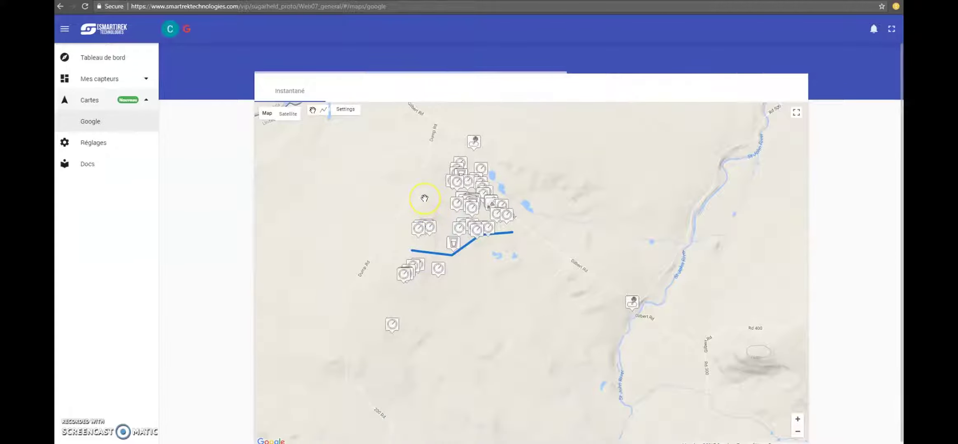
{"action": "scroll", "coordinate": [424, 197], "scroll_direction": "up", "scroll_amount": 1}
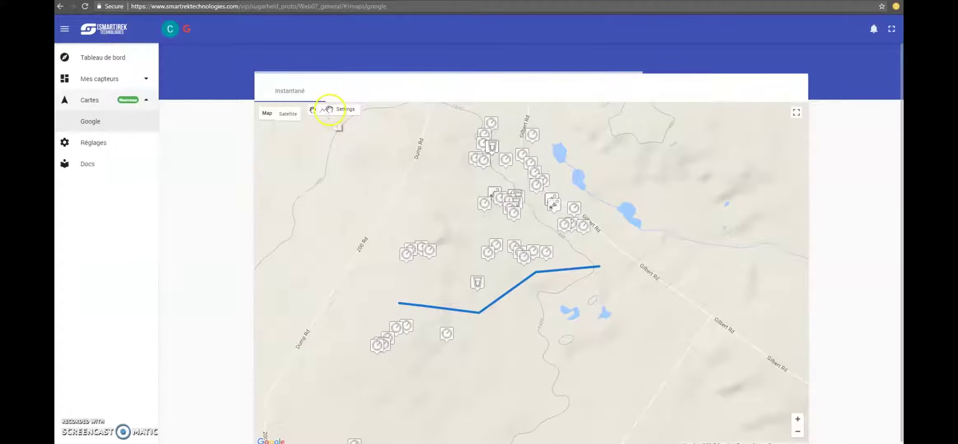
Draw a four-point line about 1,481 m long on the map, northeast of the sensors beyond the small lakes.
{"action": "left_click", "coordinate": [323, 111]}
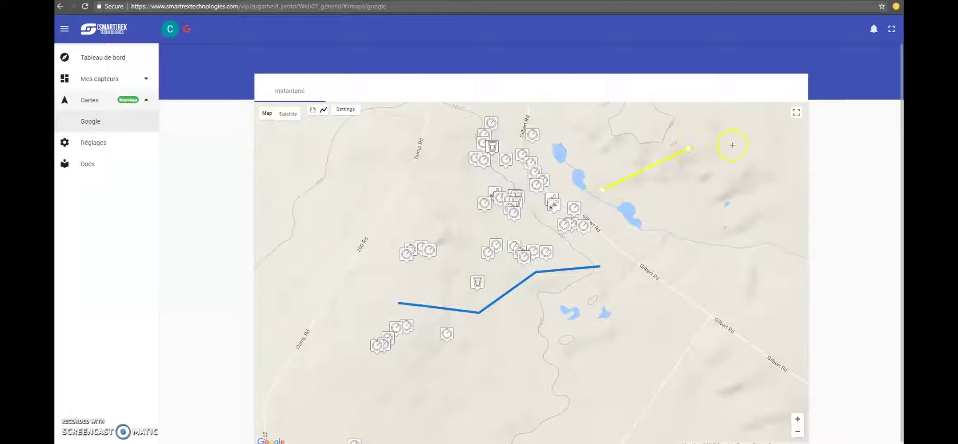
{"action": "left_click", "coordinate": [776, 198]}
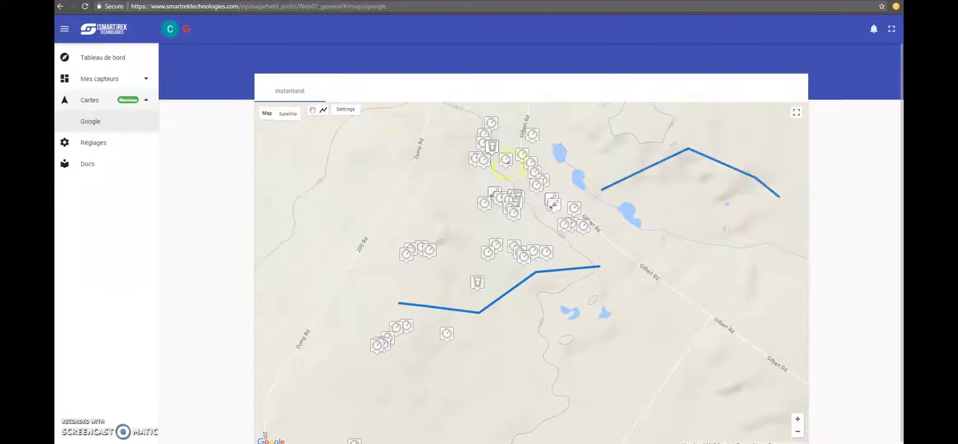
Show the new line's length and elevation profile in the map settings, and view the Couche options for a custom image overlay.
{"action": "left_click", "coordinate": [349, 111]}
{"action": "left_click", "coordinate": [311, 274]}
{"action": "left_click", "coordinate": [314, 272]}
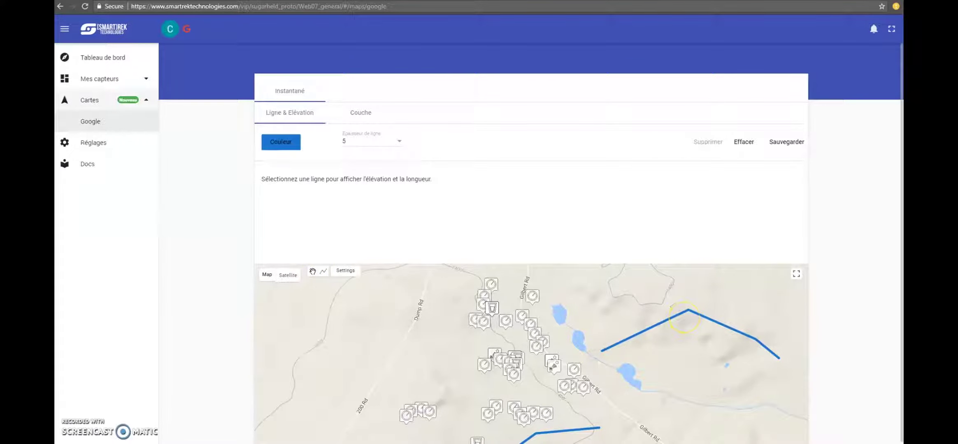
{"action": "left_click", "coordinate": [684, 315]}
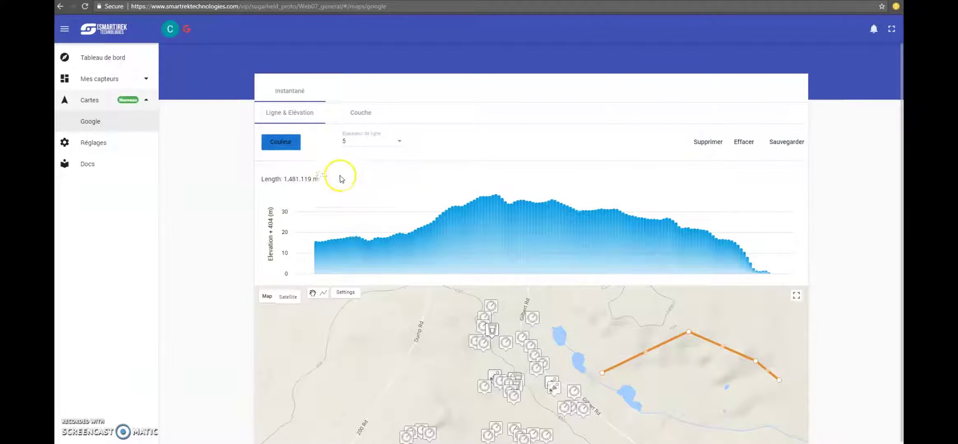
{"action": "left_click", "coordinate": [361, 115]}
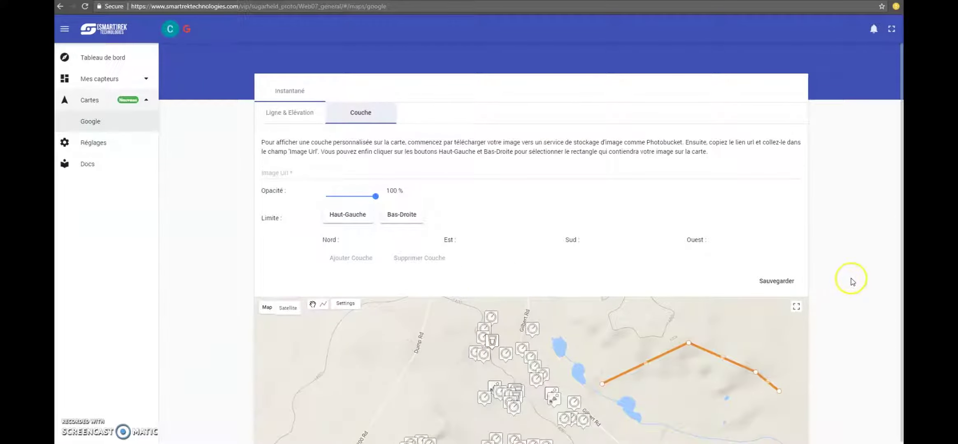
{"action": "scroll", "coordinate": [849, 281], "scroll_direction": "down", "scroll_amount": 2}
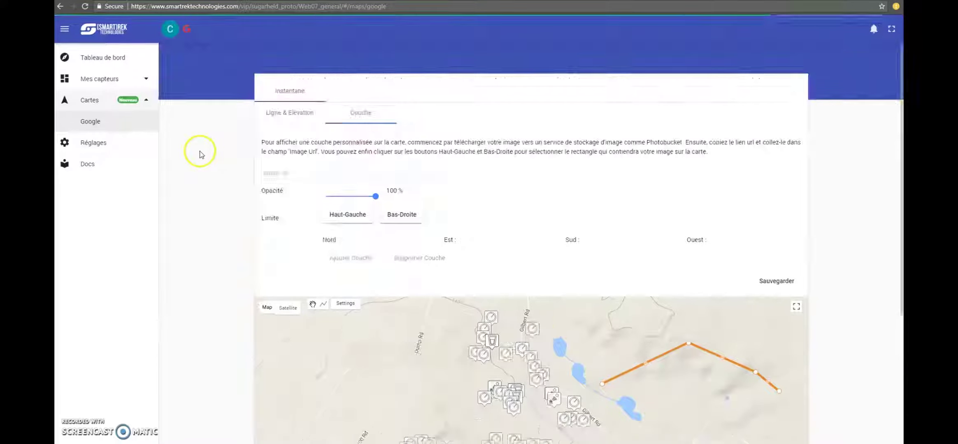
Return to the Tableau de bord and look through its company website, precision irrigation and mobile application sections.
{"action": "left_click", "coordinate": [124, 60]}
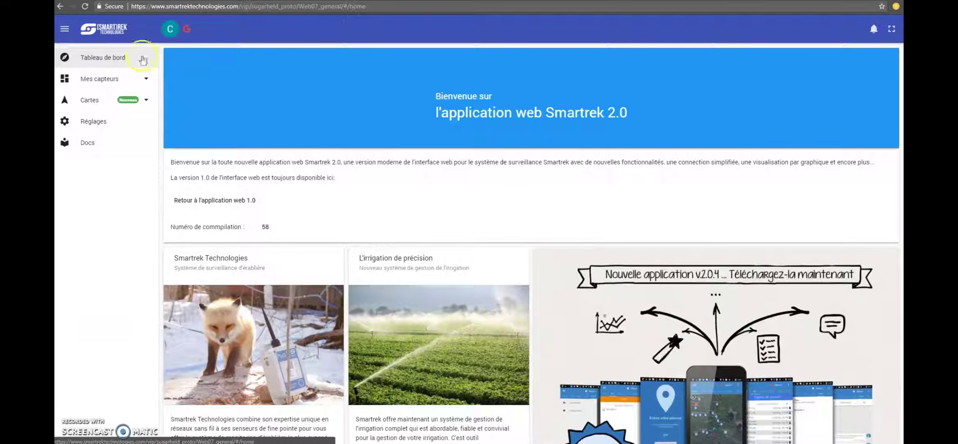
{"action": "scroll", "coordinate": [389, 214], "scroll_direction": "down", "scroll_amount": 2}
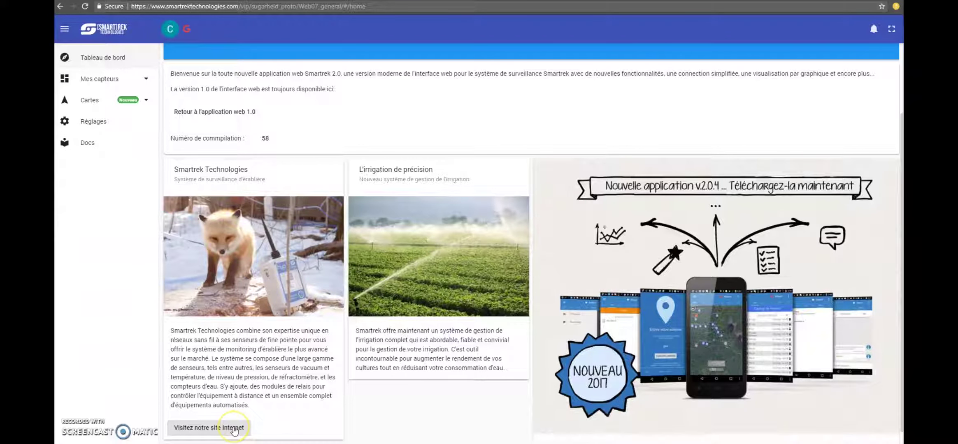
{"action": "left_click", "coordinate": [483, 364]}
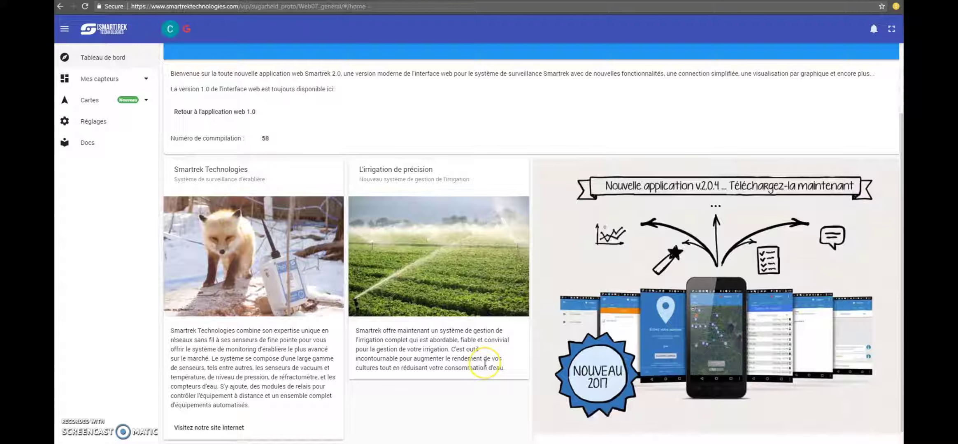
{"action": "scroll", "coordinate": [485, 364], "scroll_direction": "down", "scroll_amount": 1}
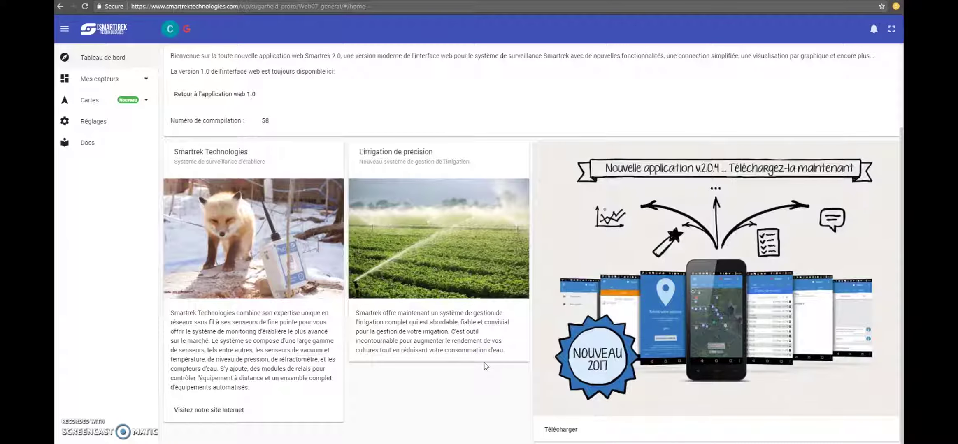